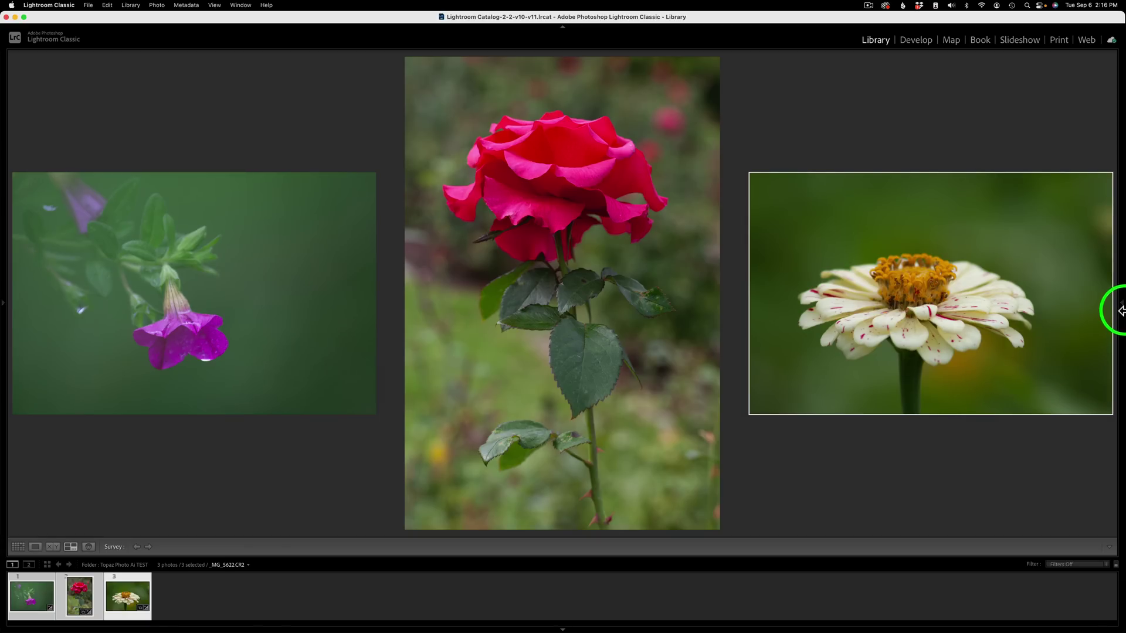
- Reveal Lightroom's right panel showing the histogram, Quick Develop and metadata
click(1121, 303)
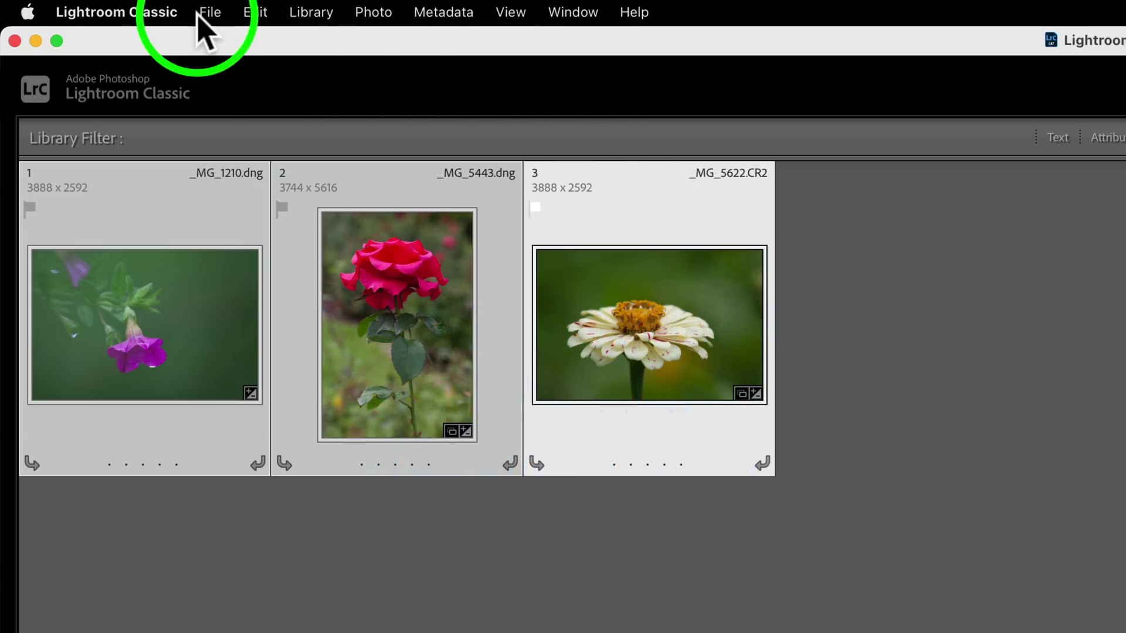
click(210, 12)
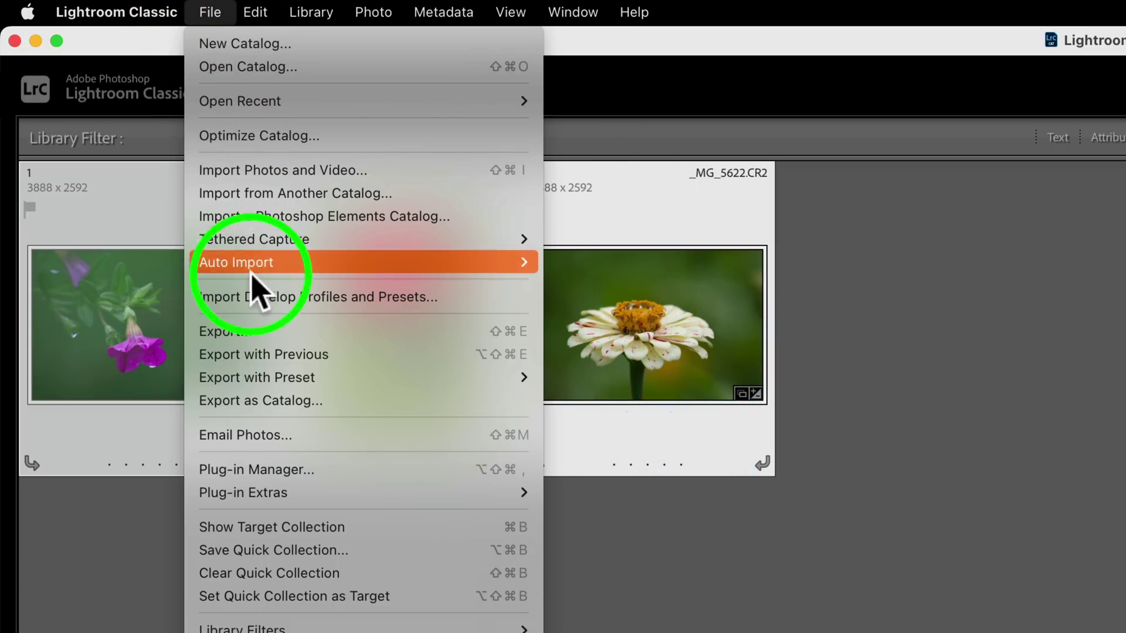
mouse_move(311, 505)
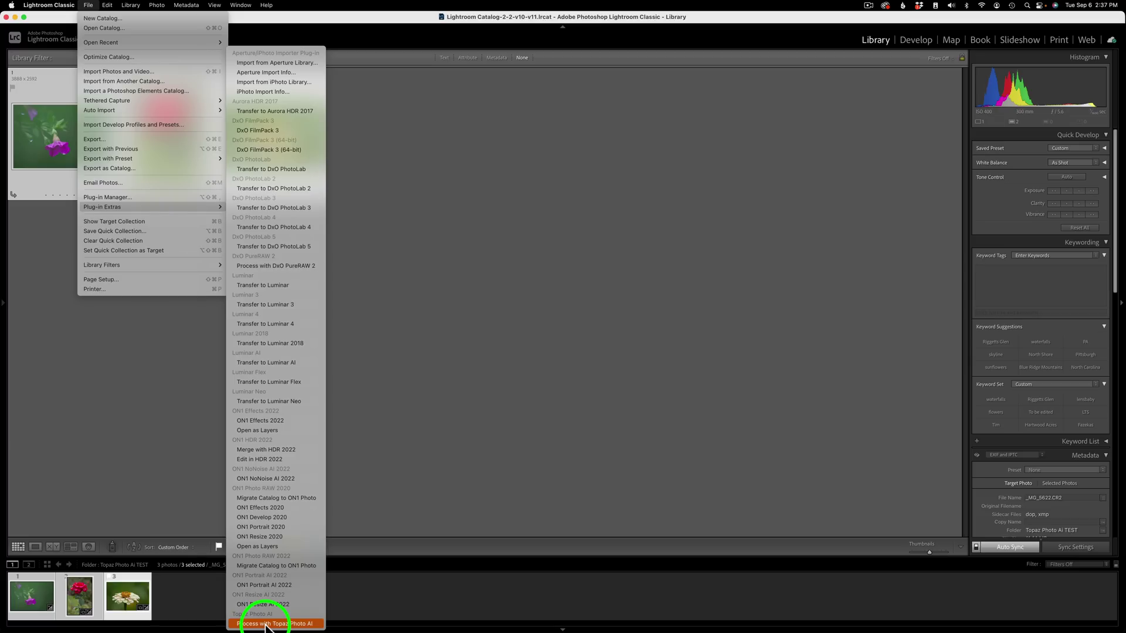
click(599, 542)
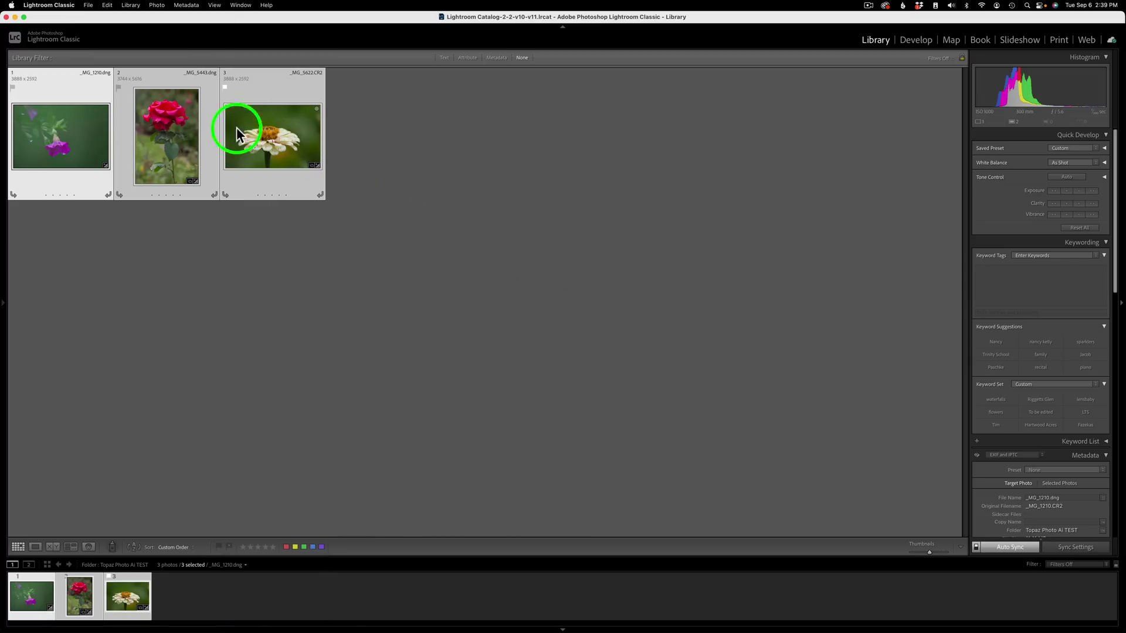
click(205, 253)
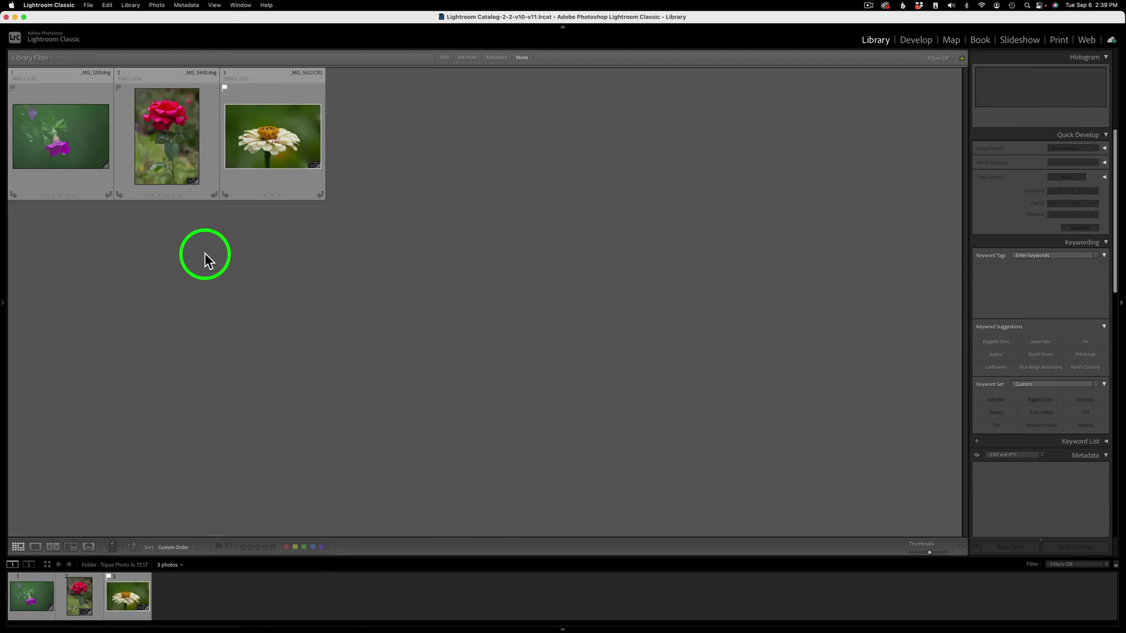
key(super+a)
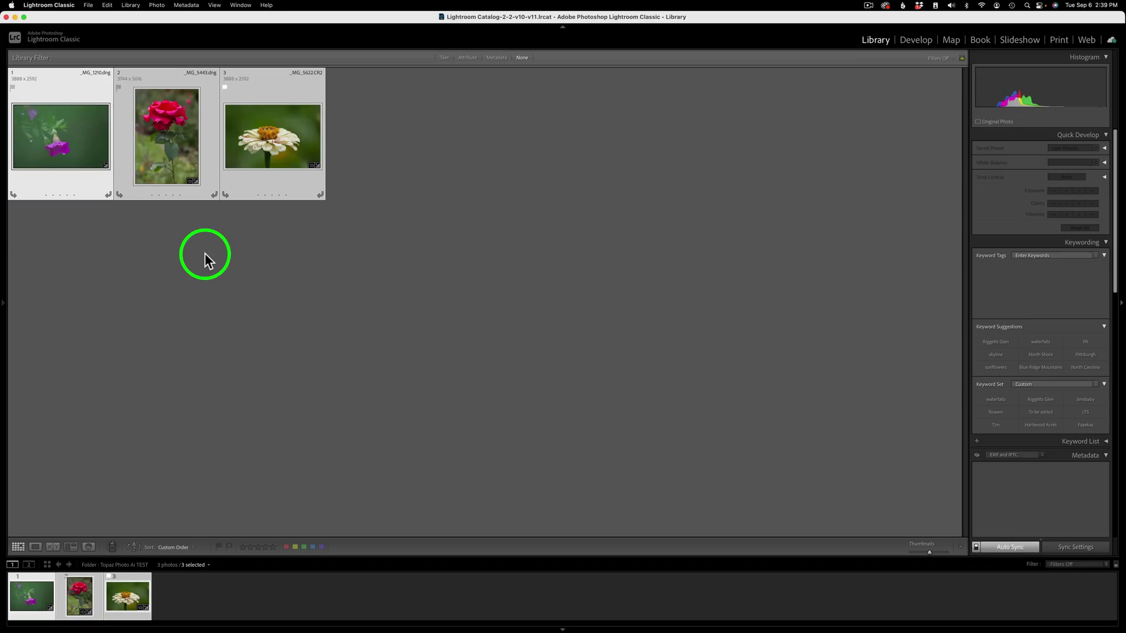
key(super+d)
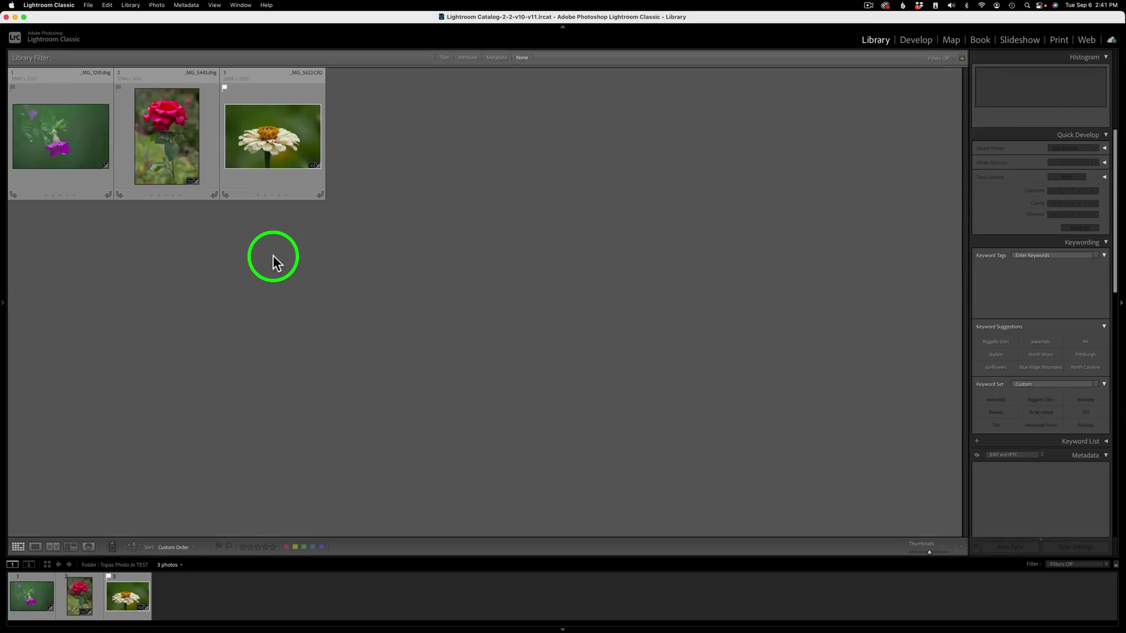
click(69, 144)
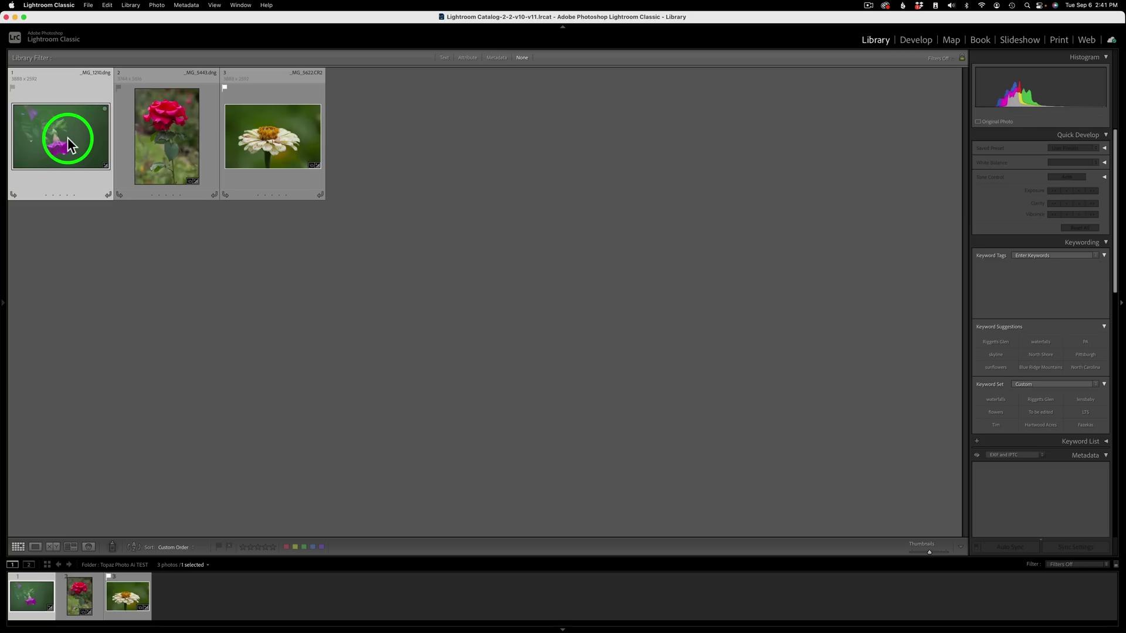
super+click(287, 148)
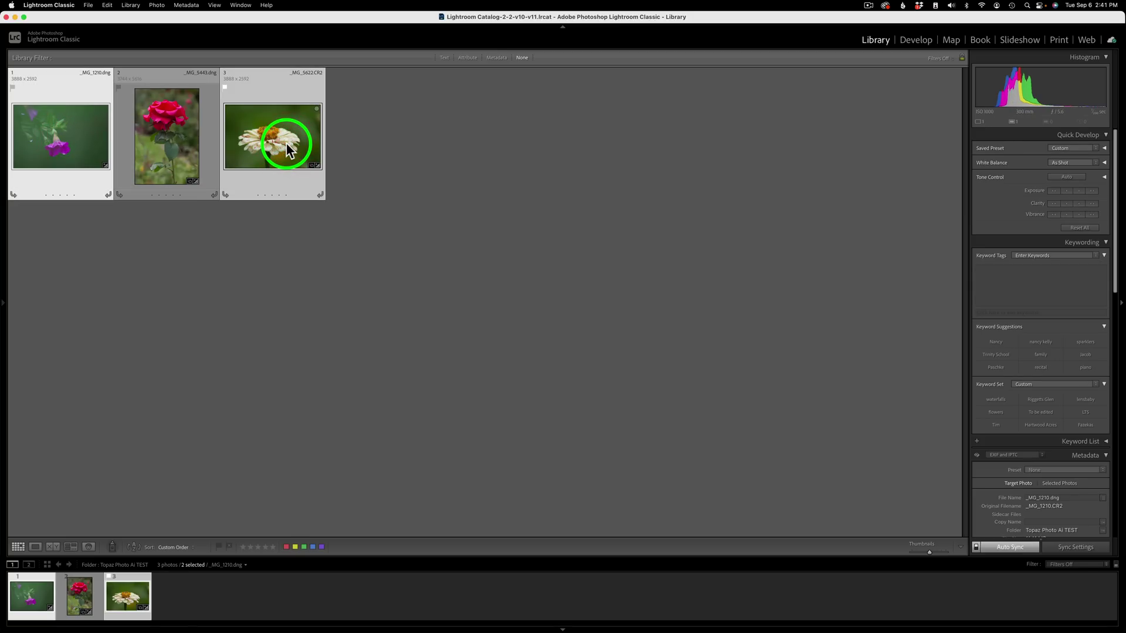
super+click(178, 136)
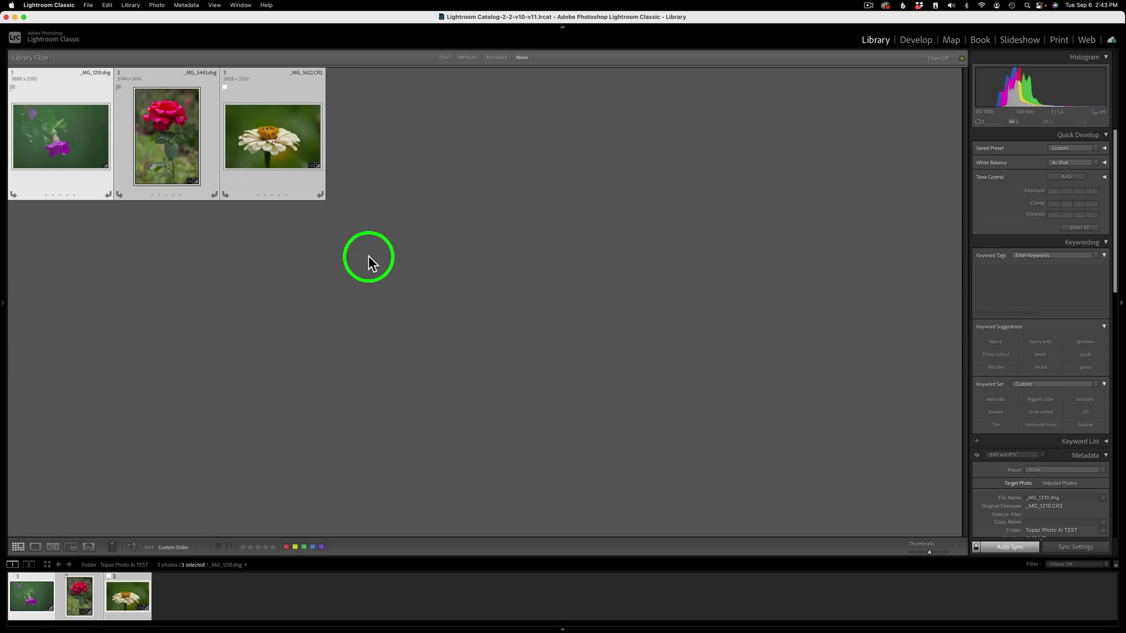
- Send edit copies of the three flower photos to Topaz Photo AI via Plug-in Extras
click(88, 4)
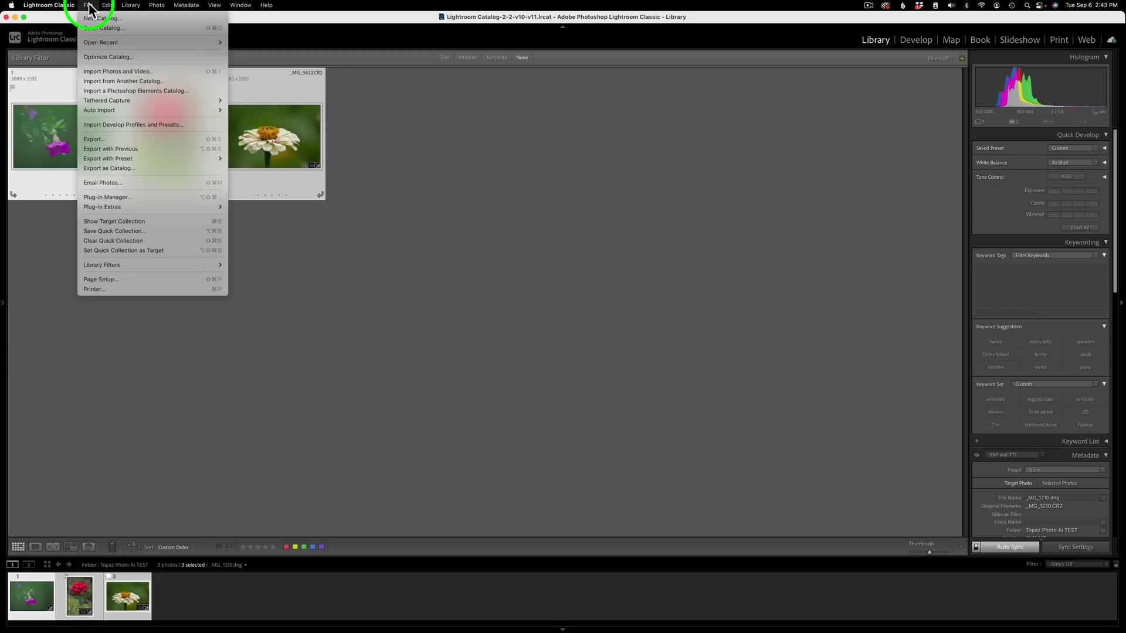
mouse_move(135, 207)
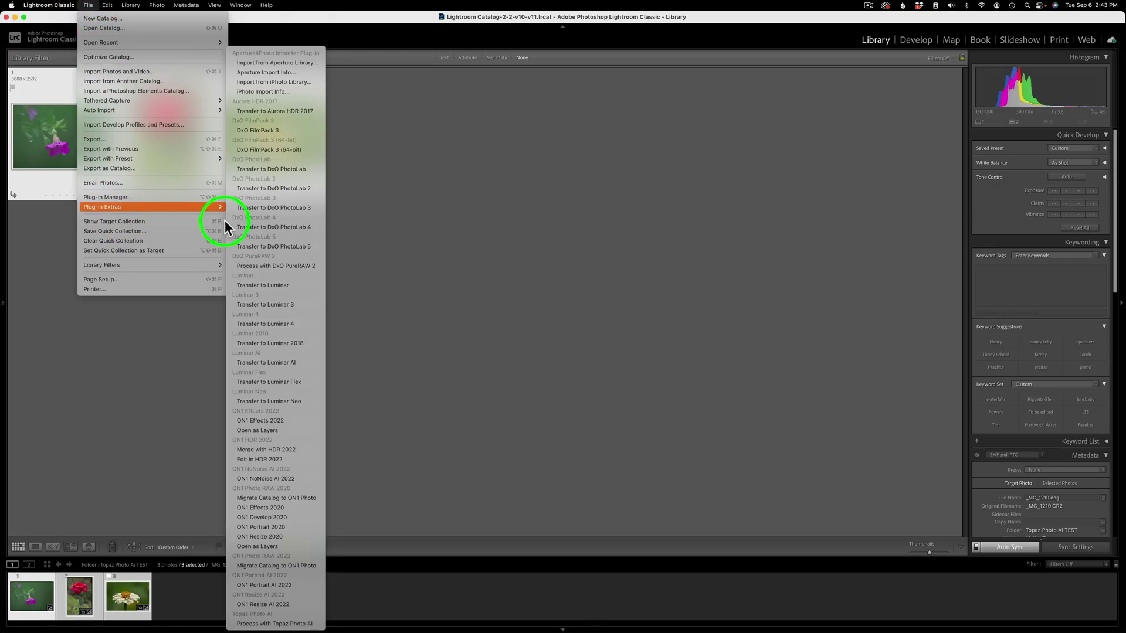
click(274, 624)
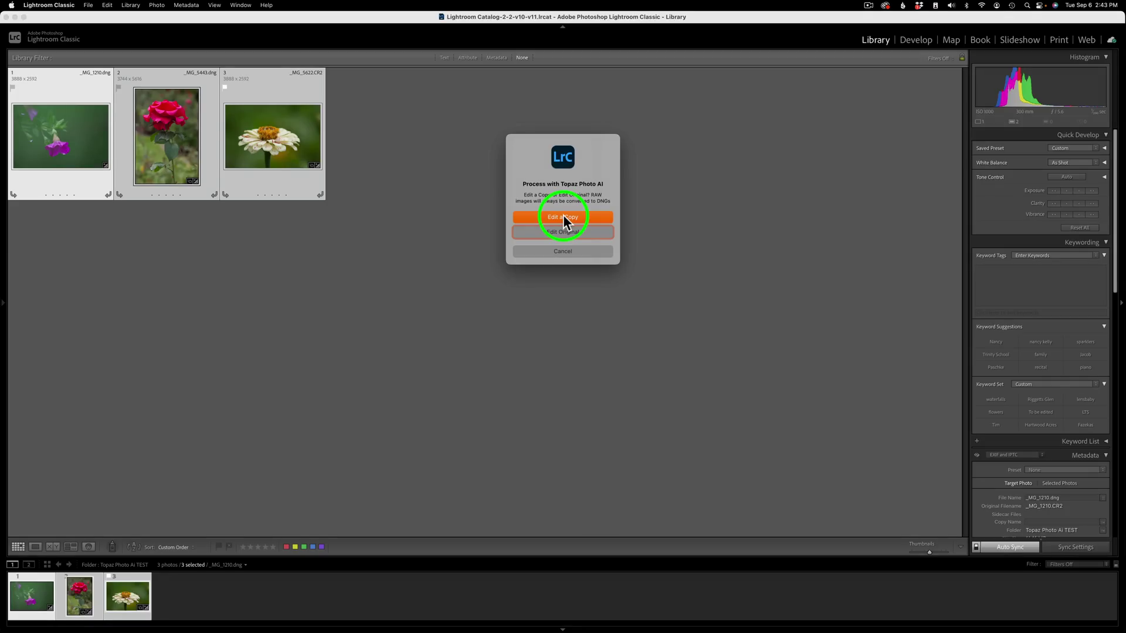
click(562, 217)
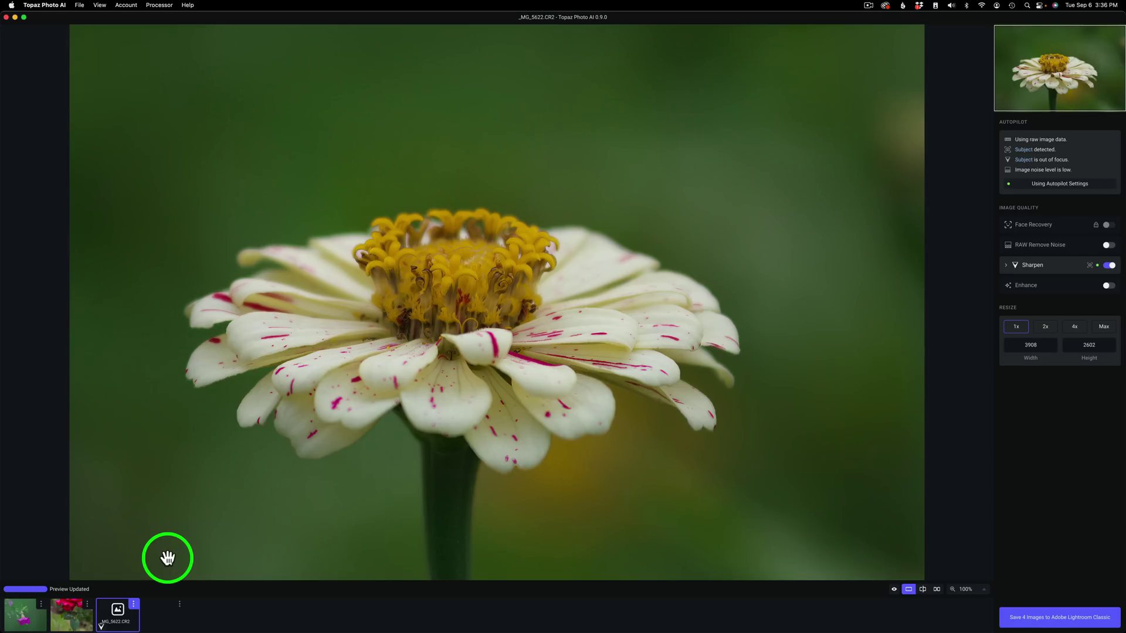
- Let Autopilot analyse the zinnia _MG_5622.CR2 and switch on Sharpen
mouse_move(119, 618)
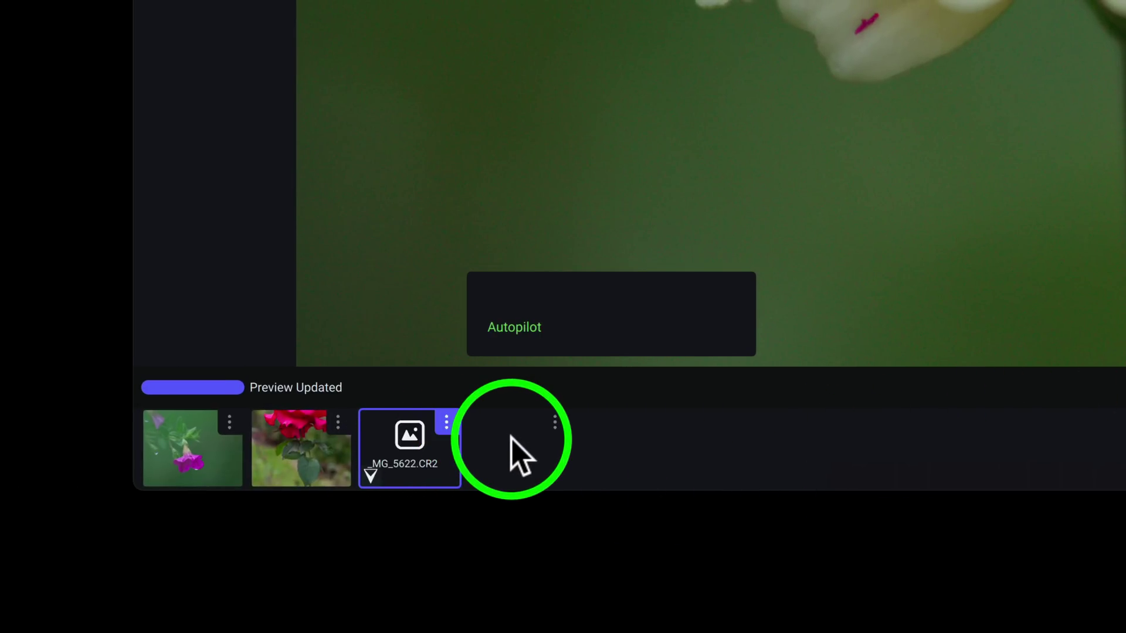
- Close the empty fourth filmstrip image from its options menu
click(511, 439)
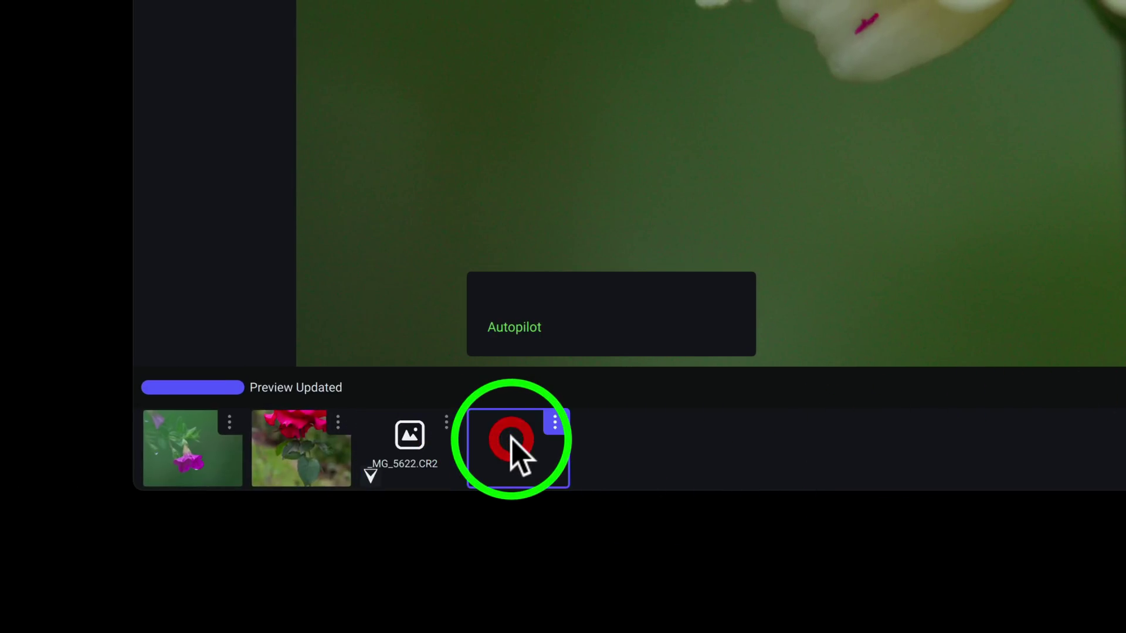
click(555, 421)
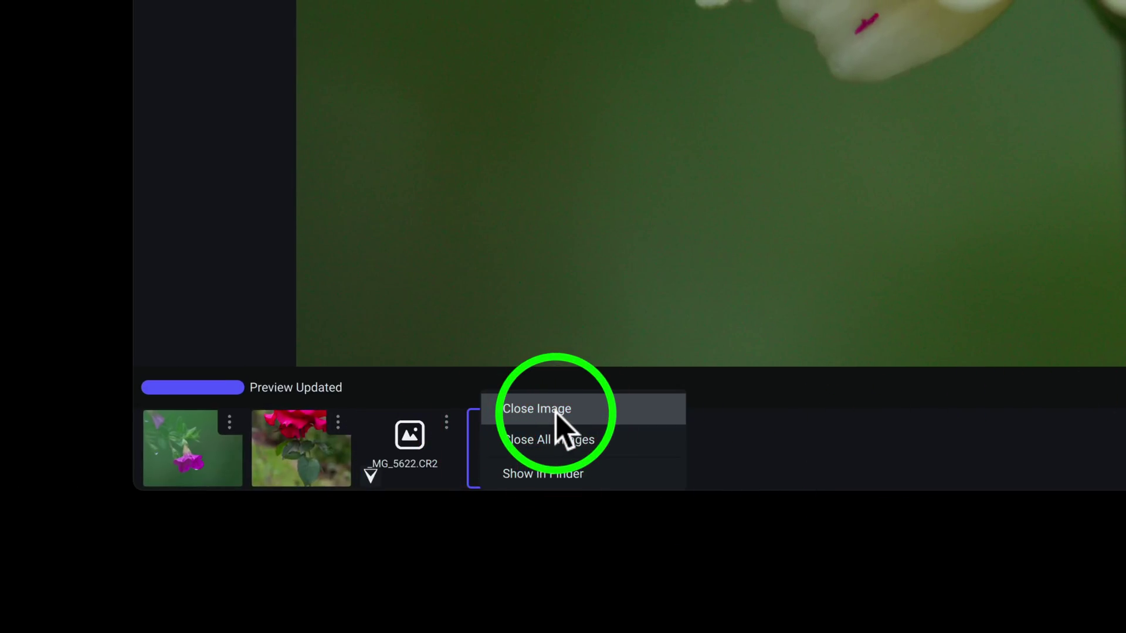
click(556, 414)
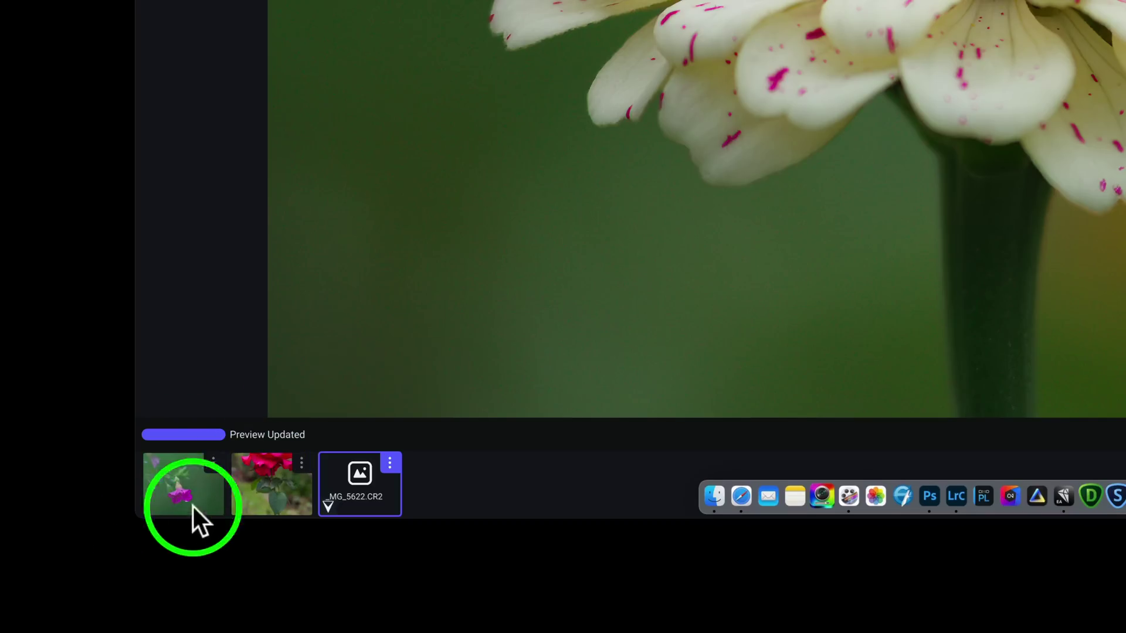
mouse_move(115, 607)
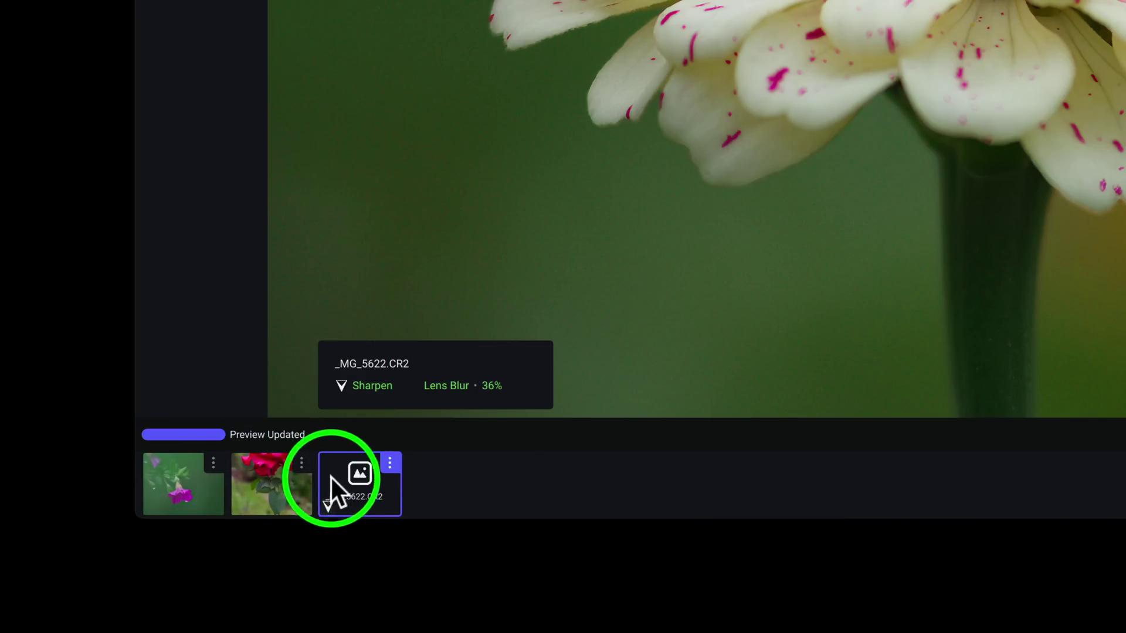
mouse_move(247, 473)
mouse_move(196, 471)
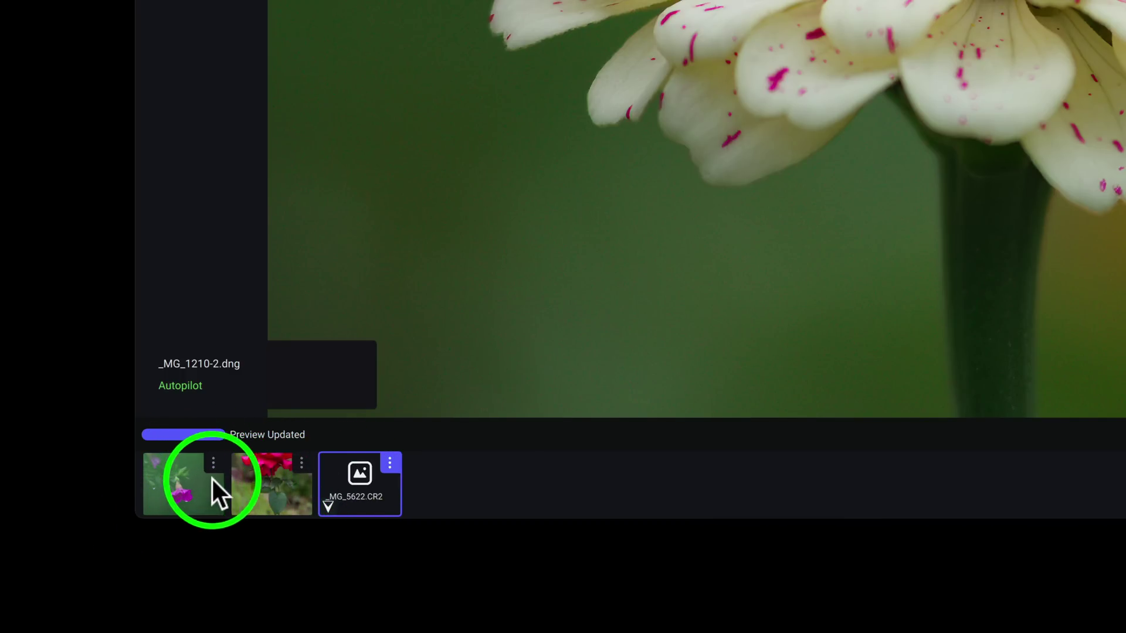
mouse_move(352, 477)
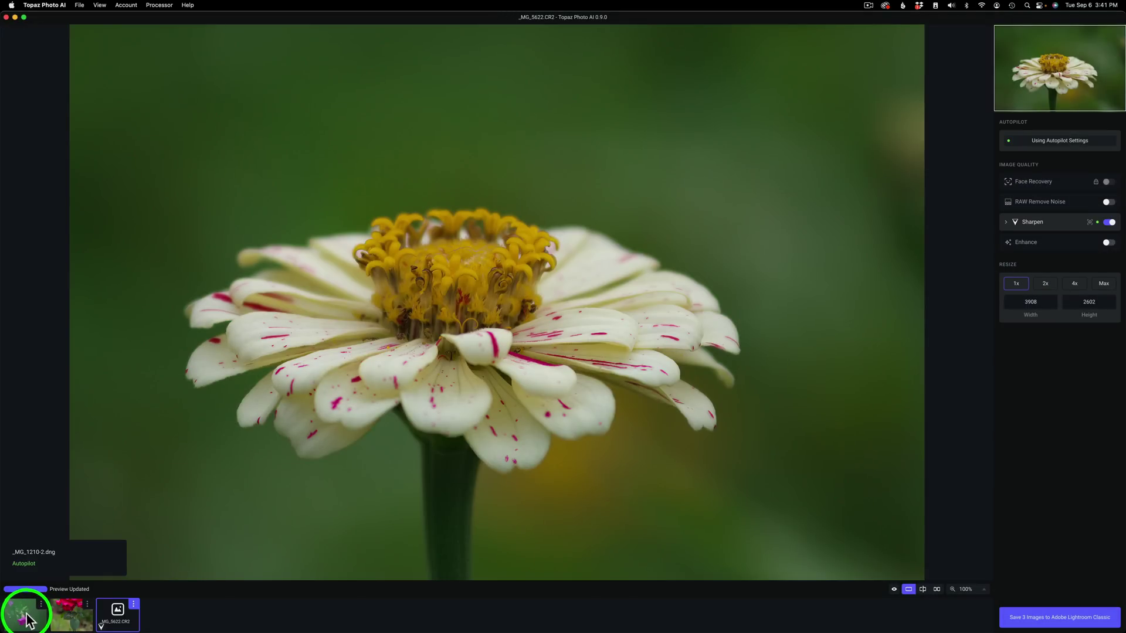
- Let Autopilot analyse the petunia copy _MG_1210-2.dng, then return to the zinnia _MG_5622.CR2
click(25, 613)
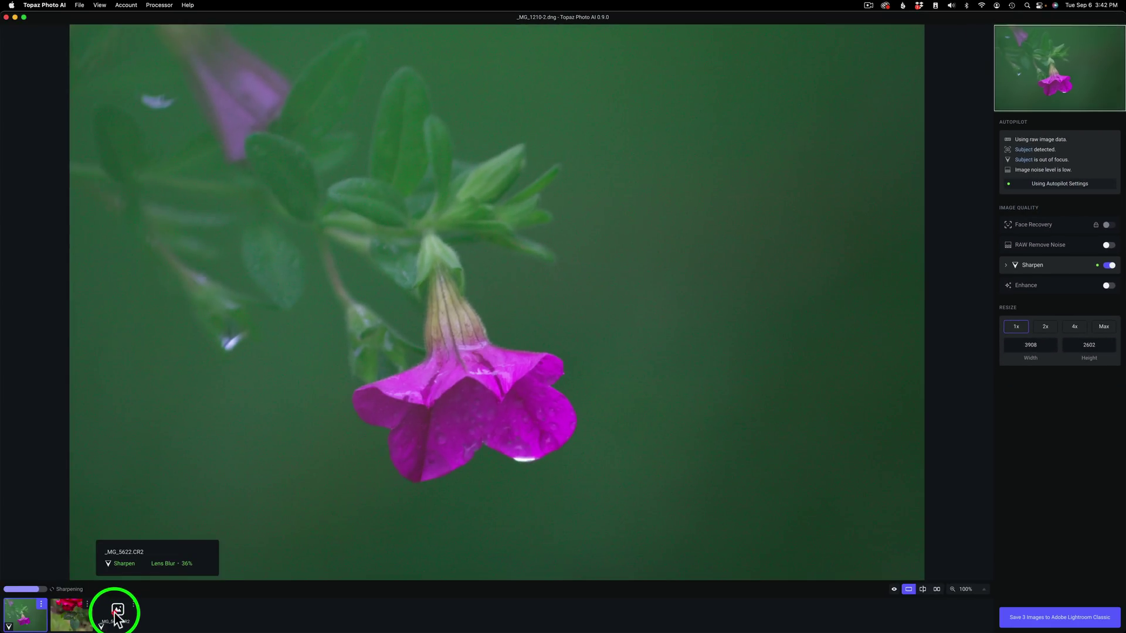
click(117, 612)
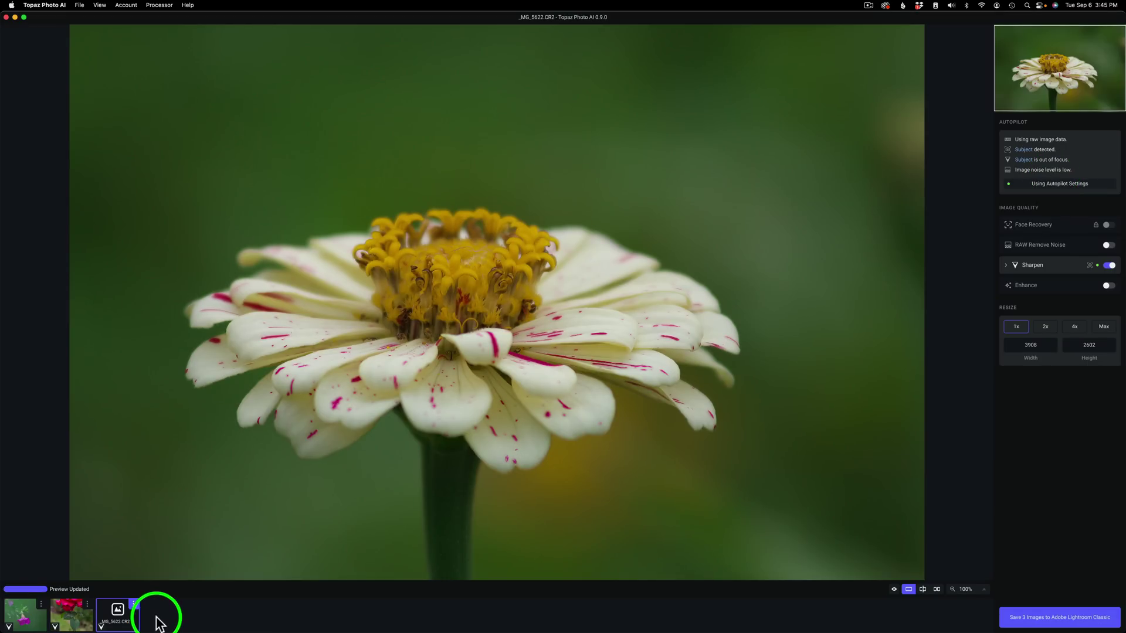
mouse_move(122, 619)
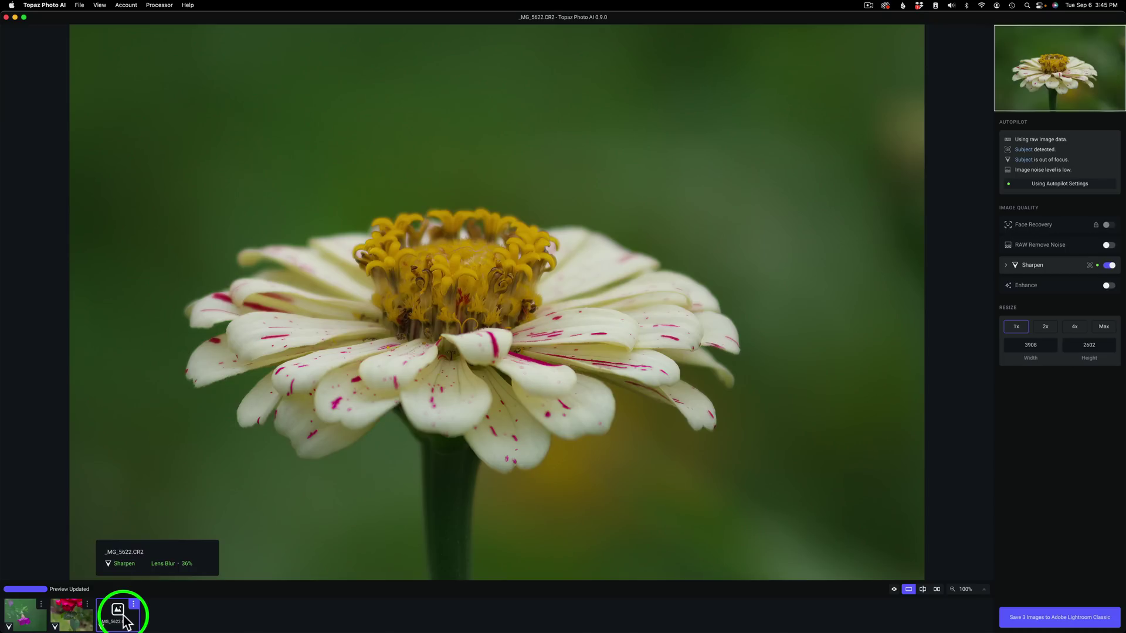
mouse_move(83, 621)
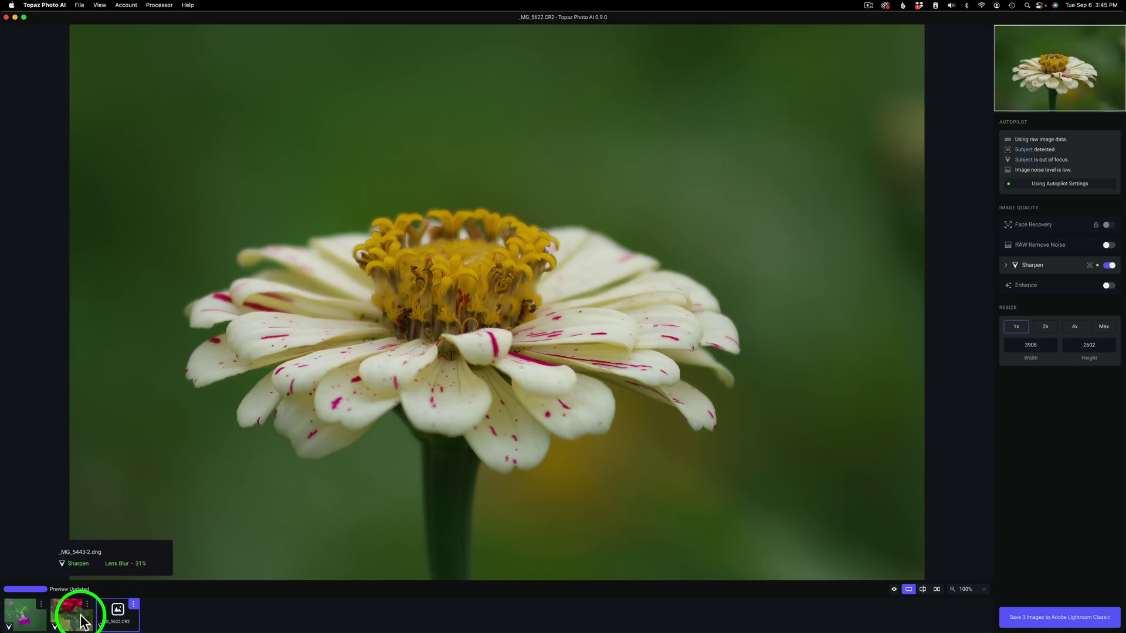
mouse_move(43, 621)
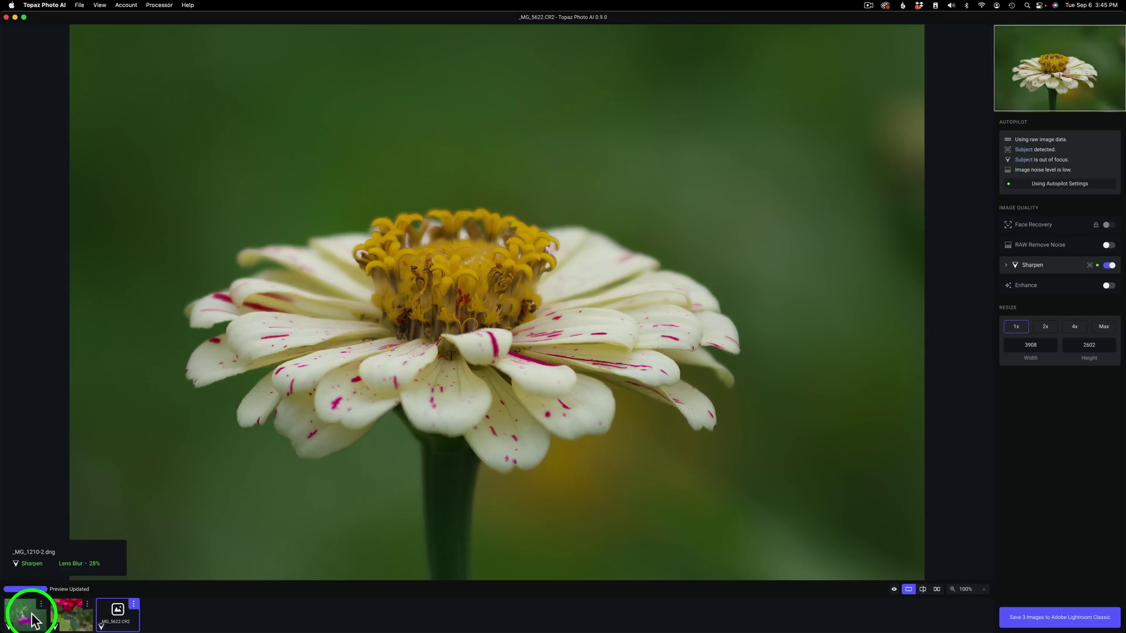
- Load the petunia _MG_1210-2.dng from the first filmstrip thumbnail
click(34, 620)
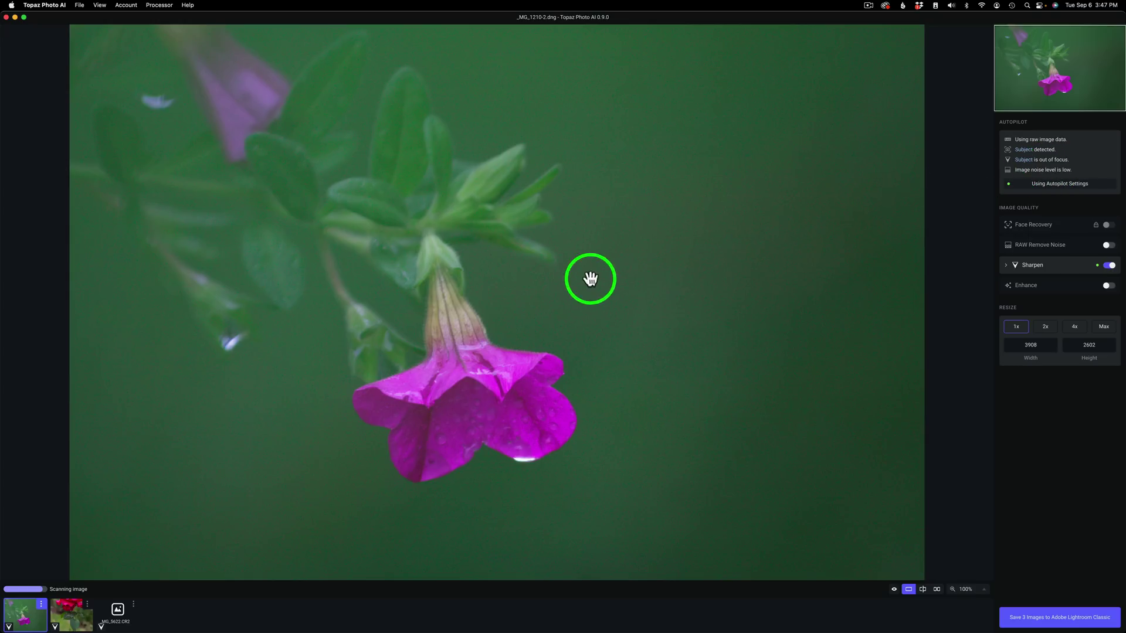
- Zoom the petunia to 200%, centre its bell, and compare sharpened against original
click(979, 589)
click(957, 568)
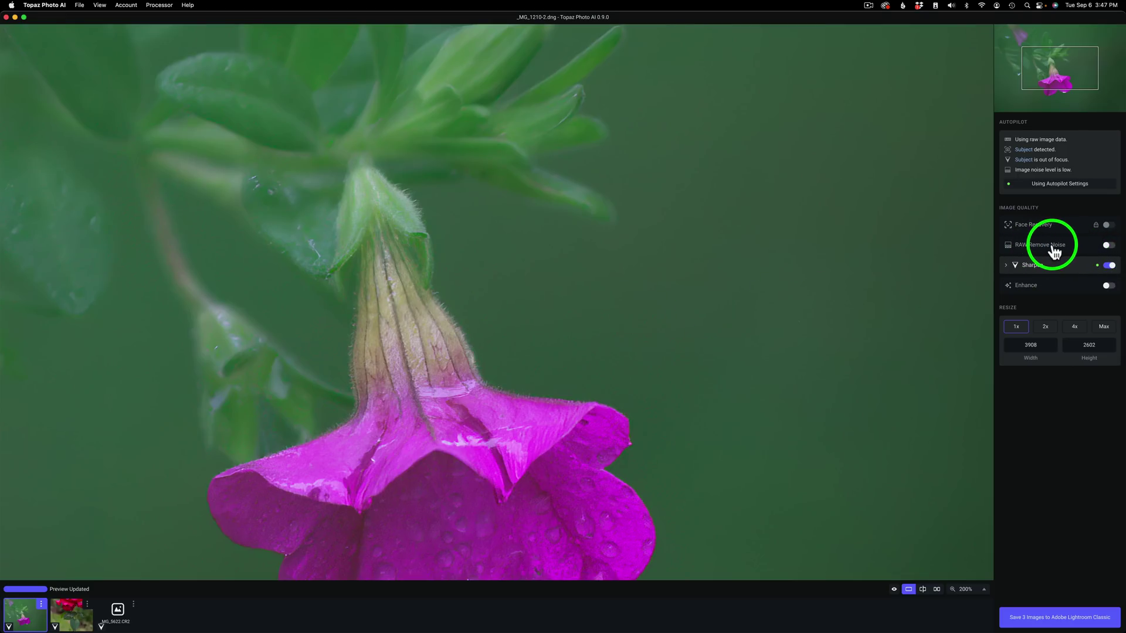
click(525, 355)
drag(525, 355, 575, 117)
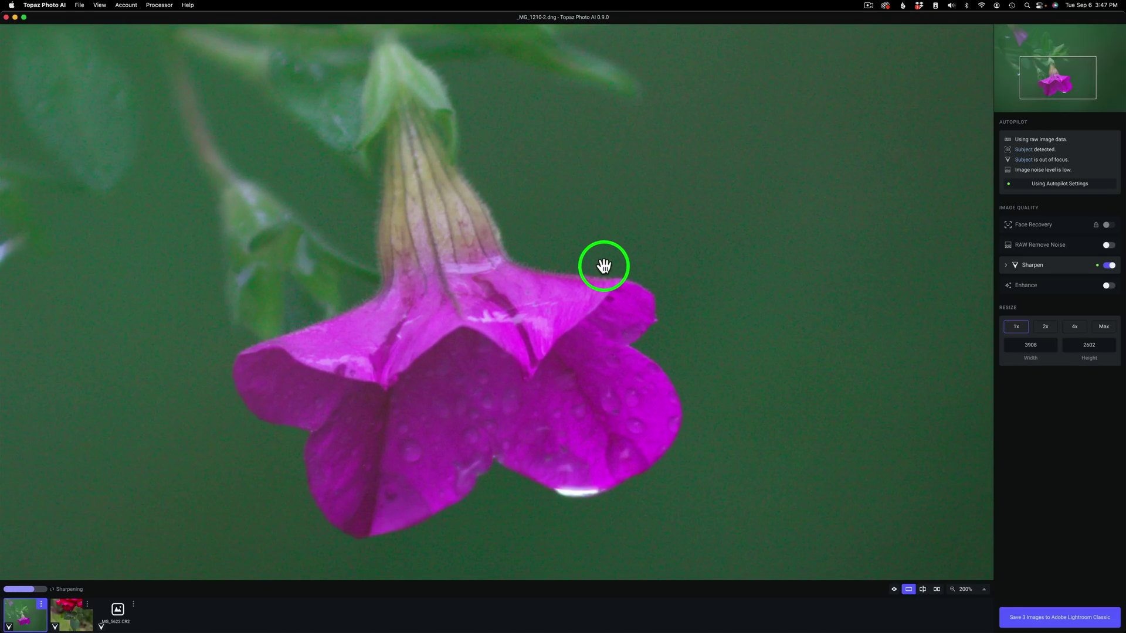
click(560, 279)
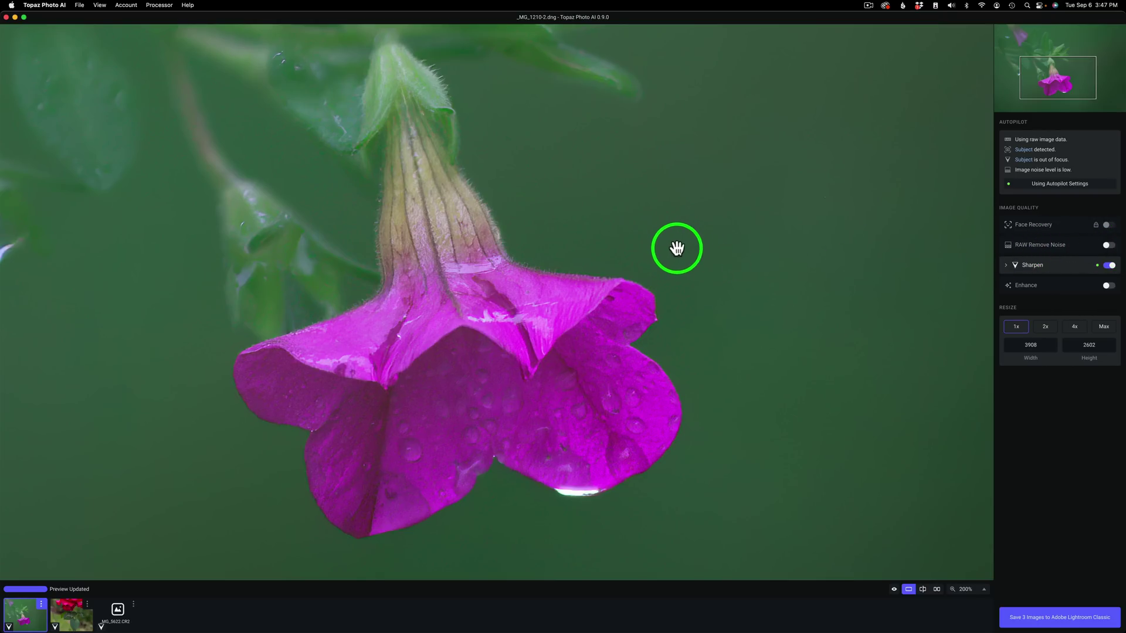
drag(671, 248, 671, 244)
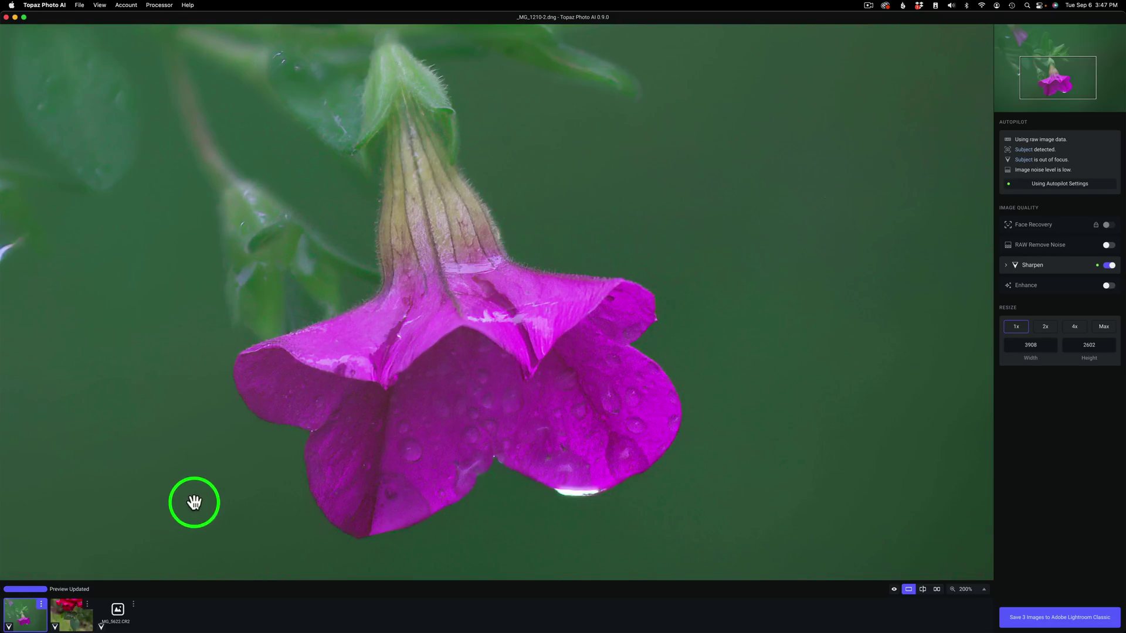
- Open the rose _MG_5443-2.dng and view the mask of its detected subject
click(75, 619)
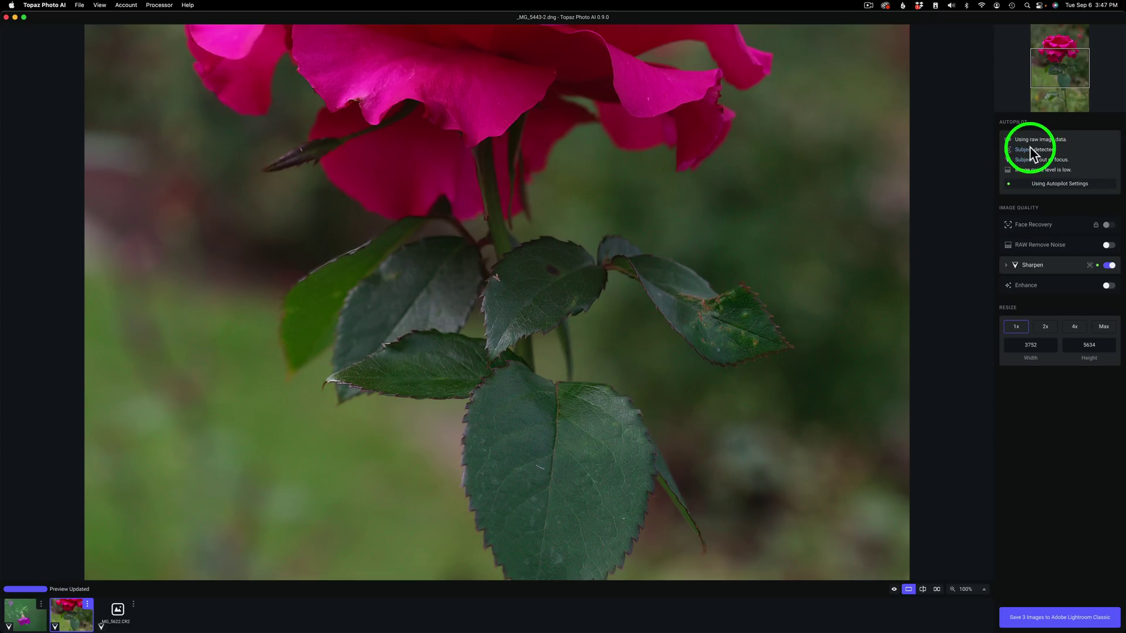
mouse_move(1031, 153)
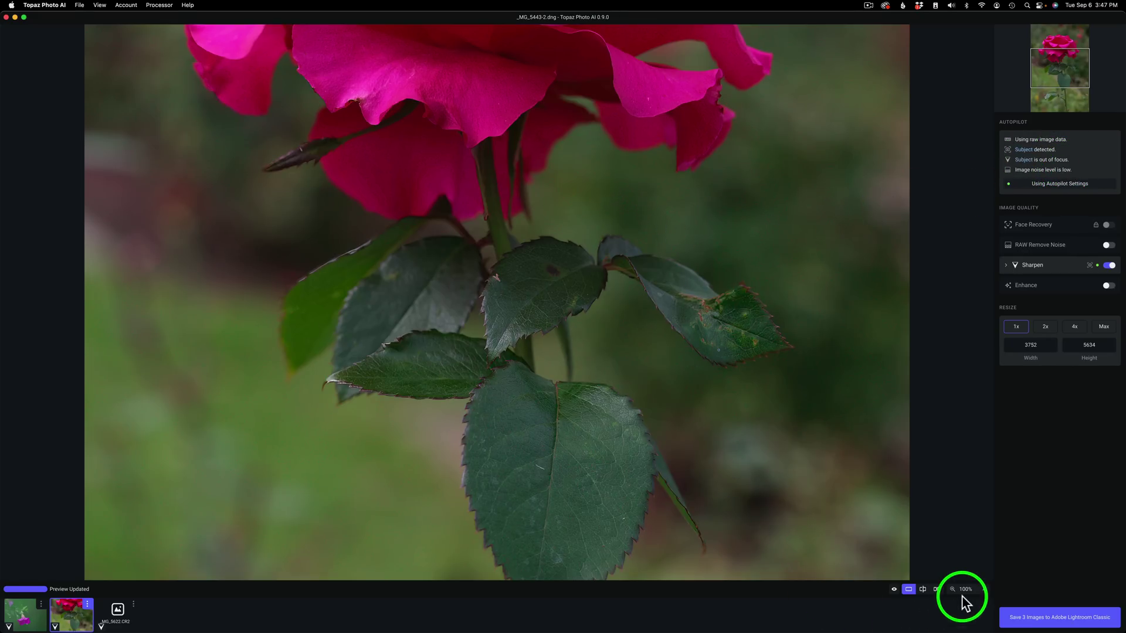
- Zoom the rose leaves to 200% and toggle between sharpened and original previews
click(984, 589)
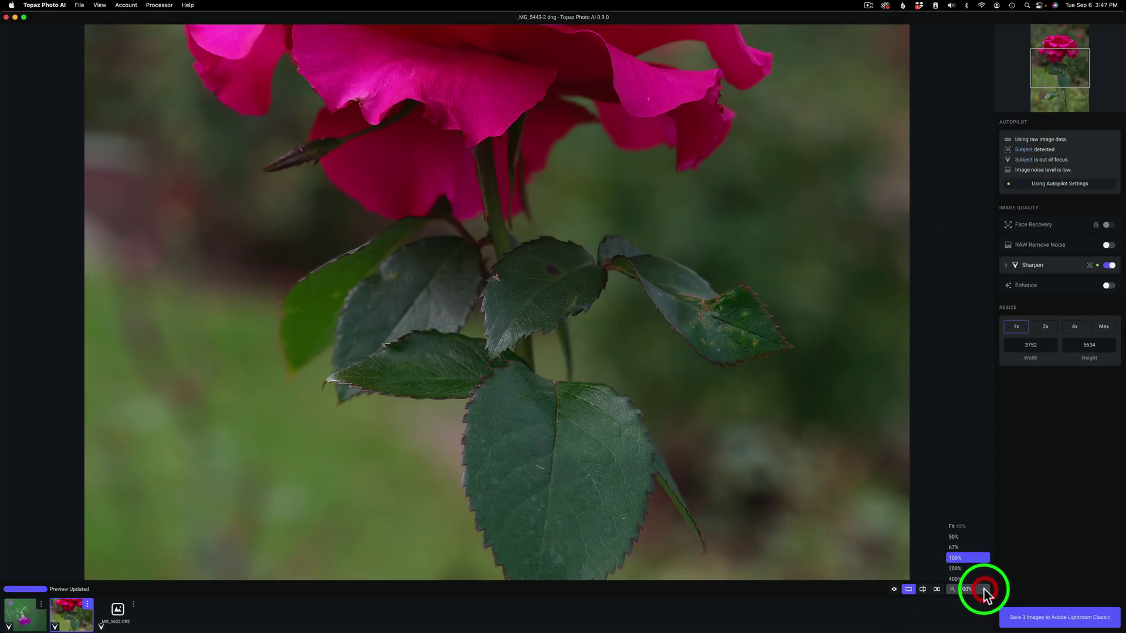
click(959, 567)
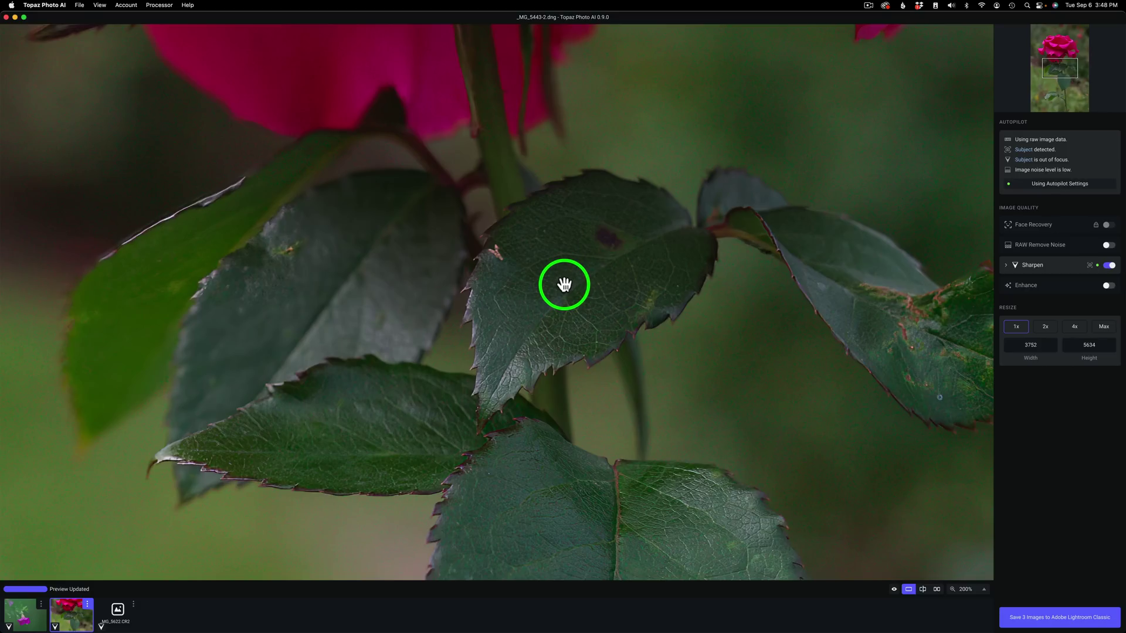
click(588, 259)
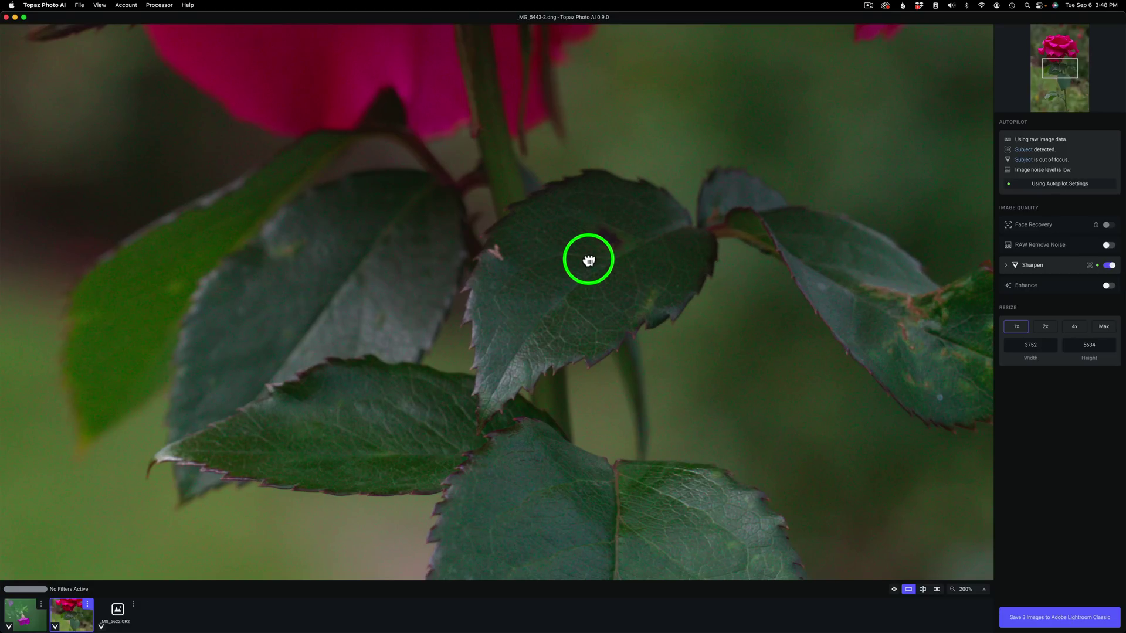
drag(588, 259, 588, 259)
click(588, 259)
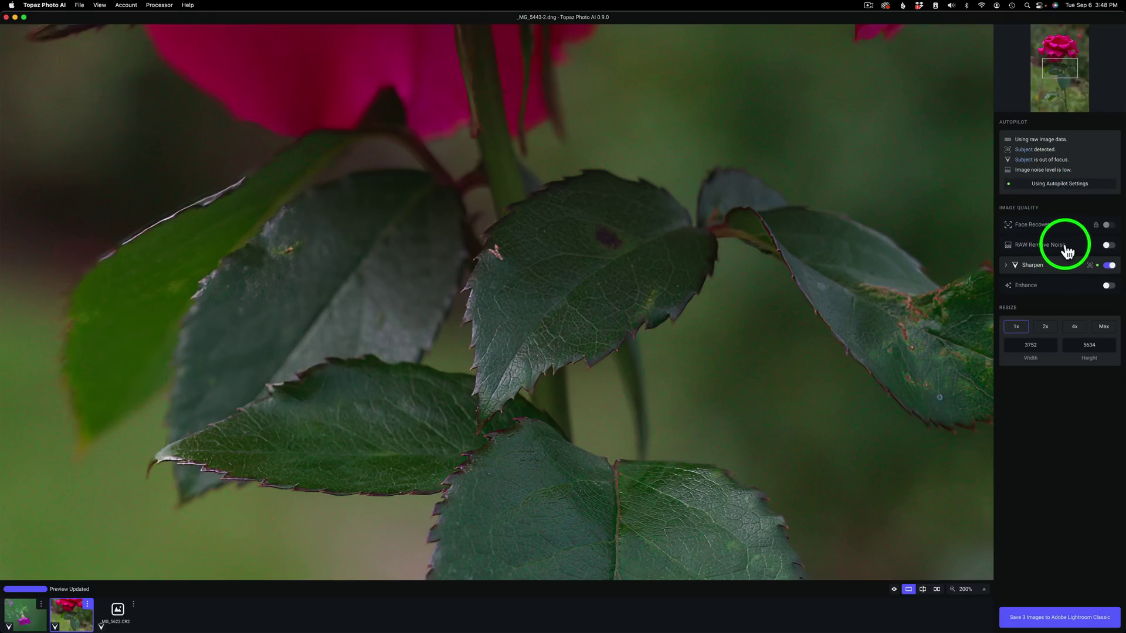
- Turn on RAW Remove Noise at strength 1 for the rose and compare with the original
click(1108, 246)
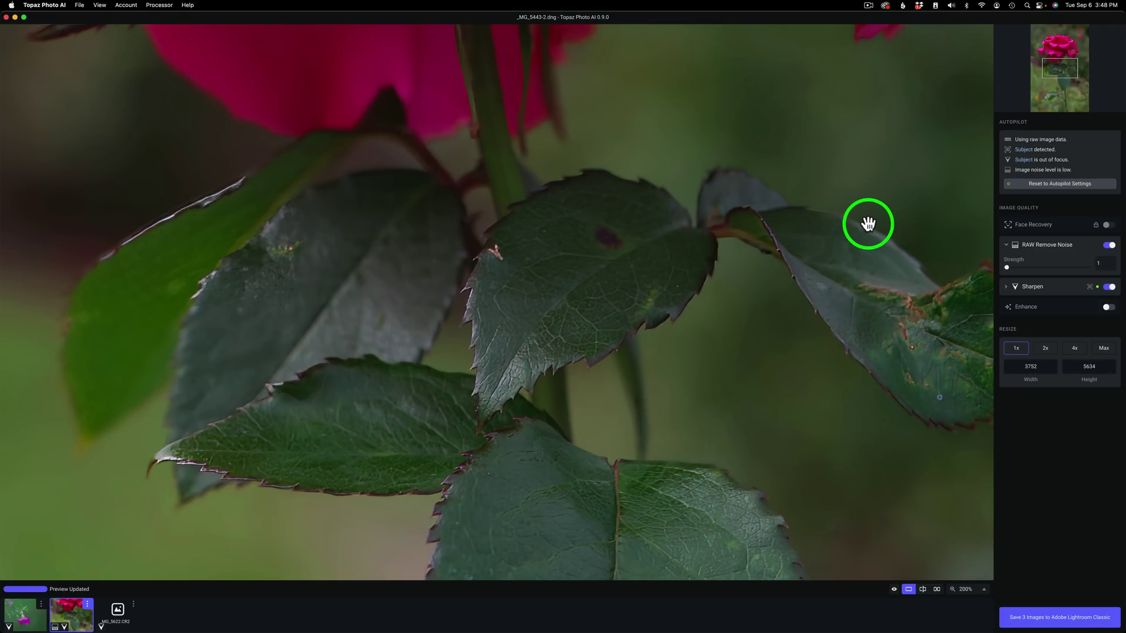
click(676, 228)
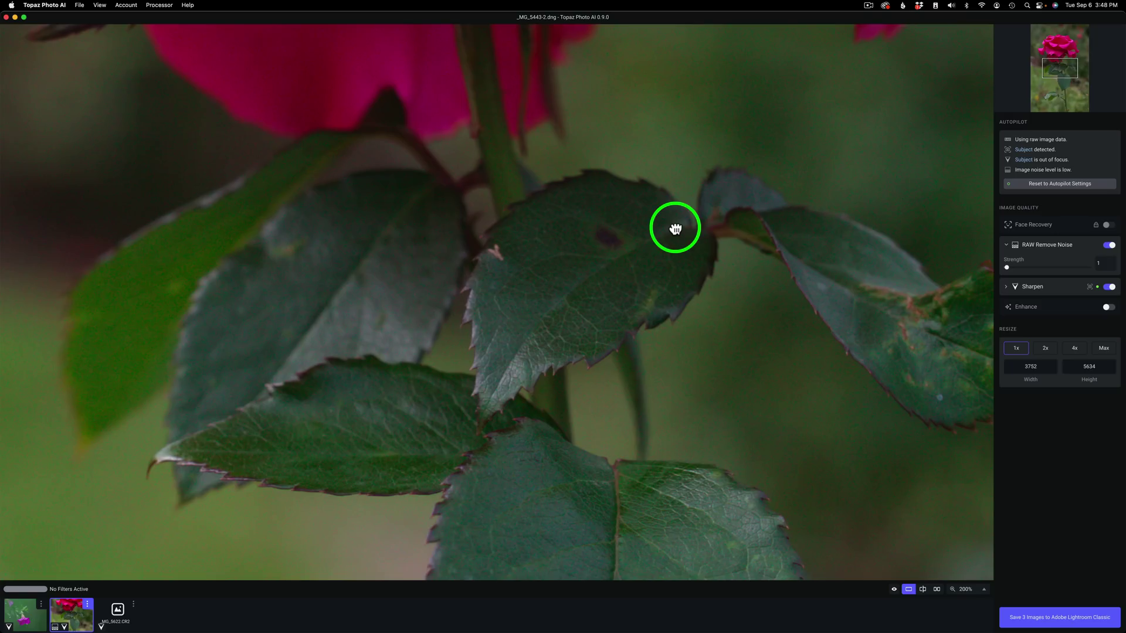
click(675, 229)
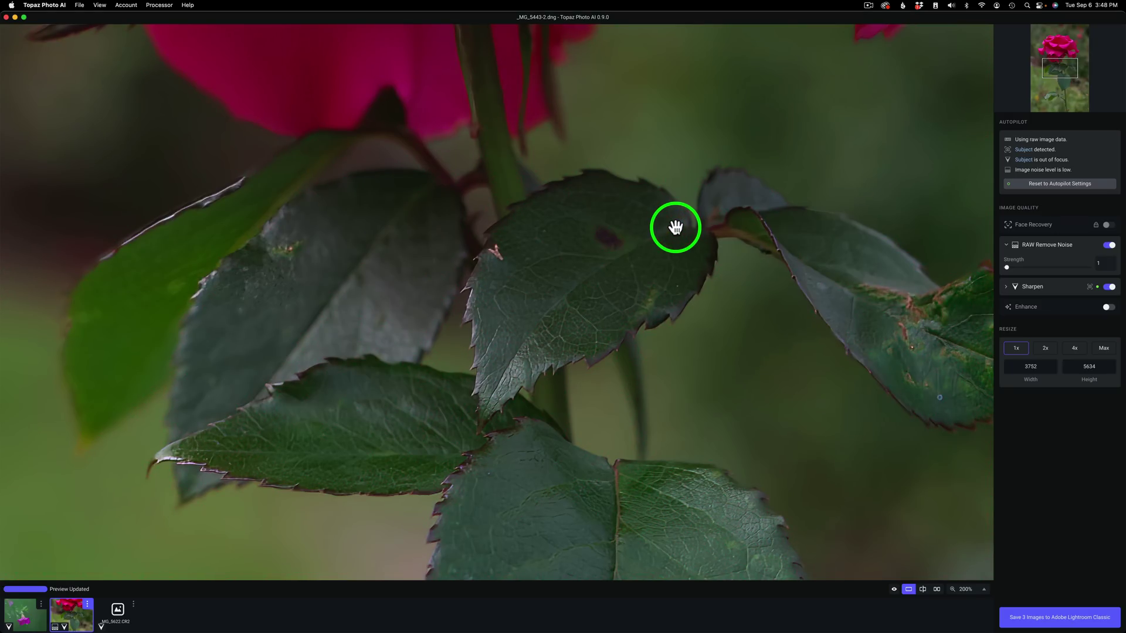
click(667, 181)
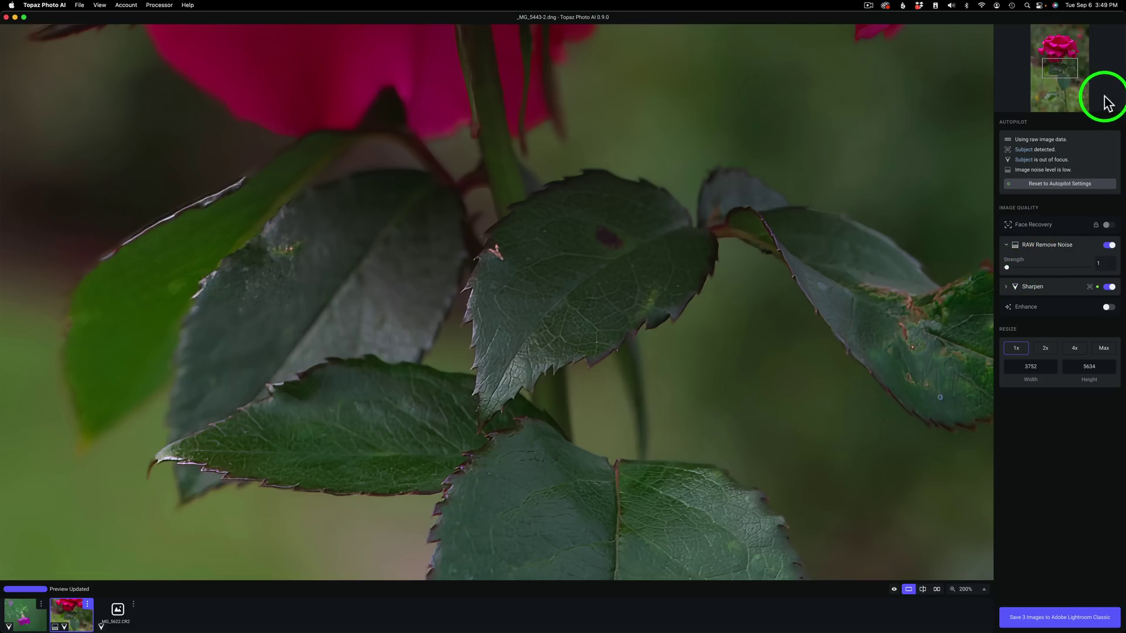
- Pan over the rose's petals and lower leaves, then open the zinnia _MG_5622.CR2
drag(1065, 71, 1058, 44)
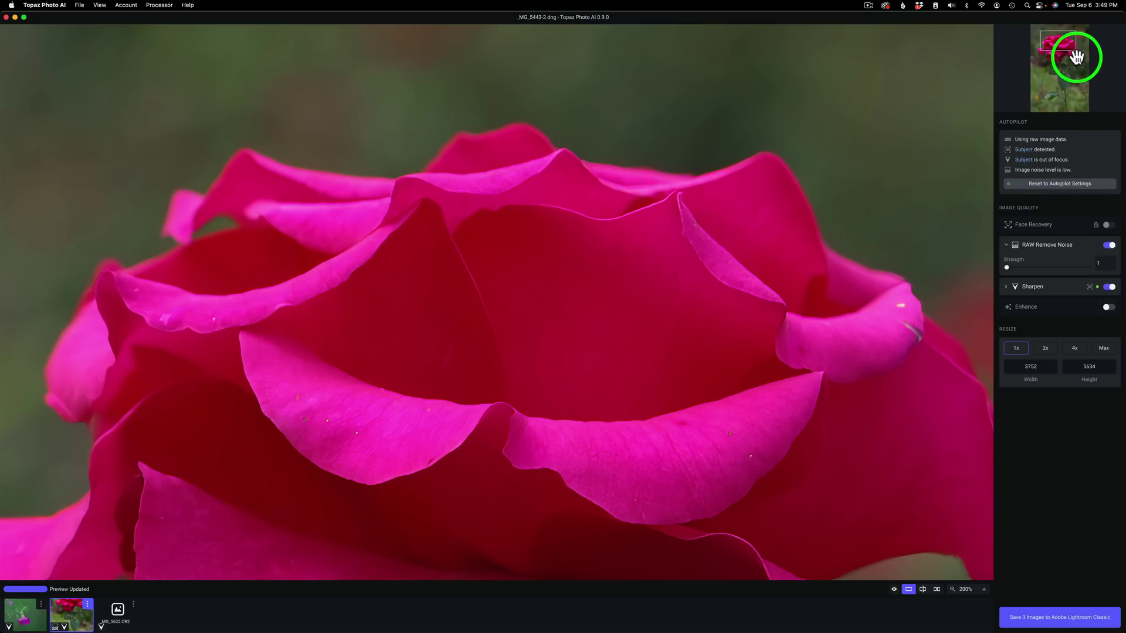
drag(1058, 43, 1052, 99)
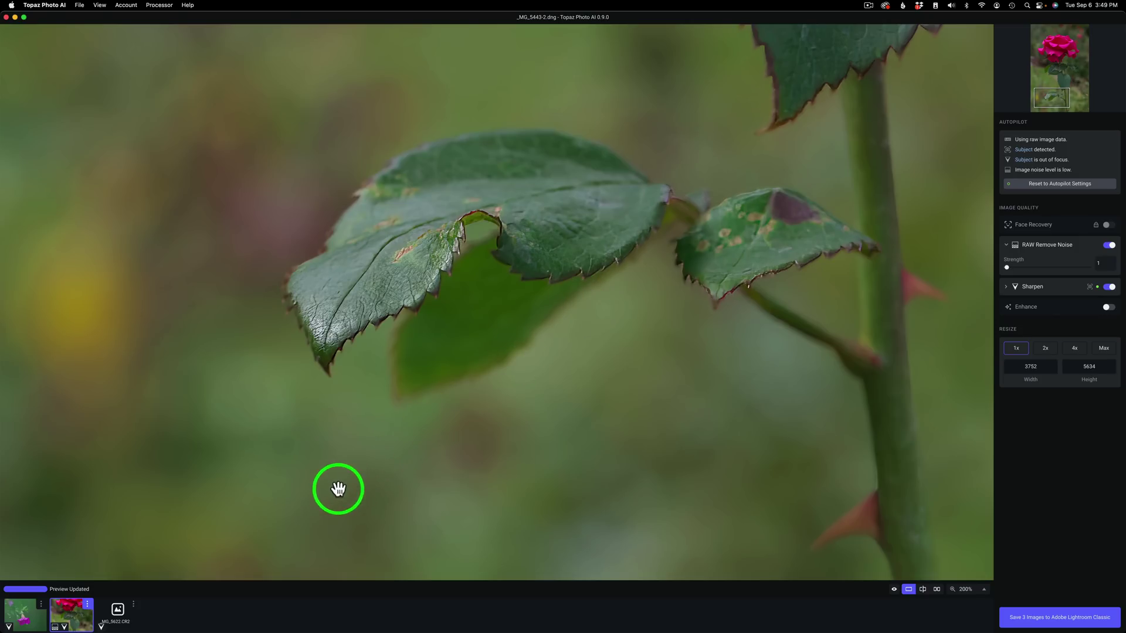
click(118, 612)
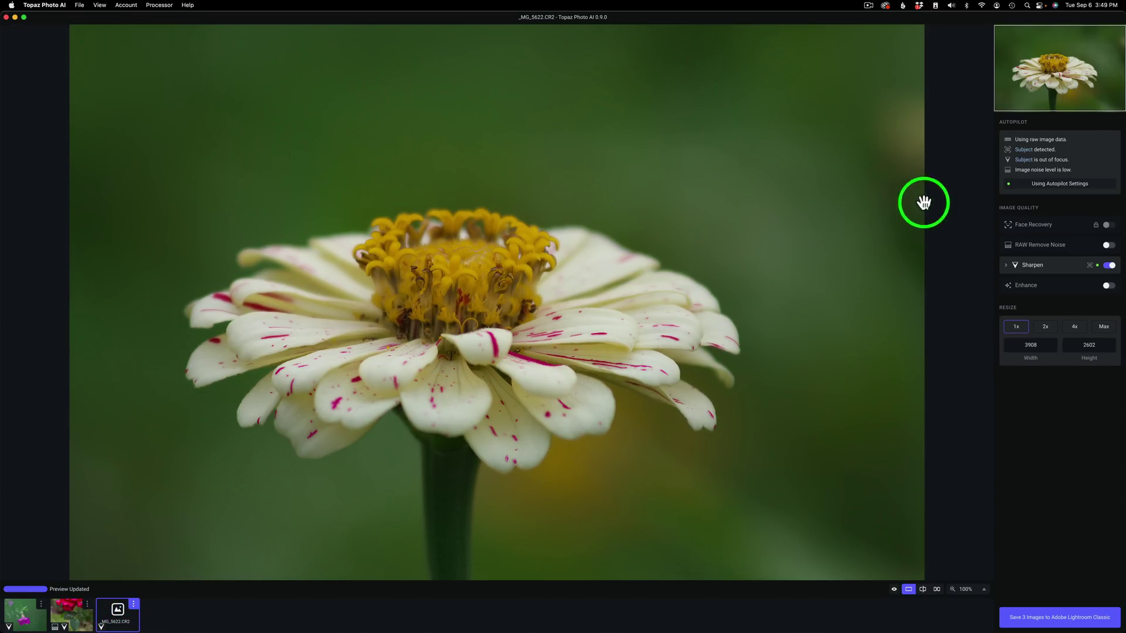
- Set the zinnia preview zoom to 200% after checking the detected subject mask
mouse_move(1029, 152)
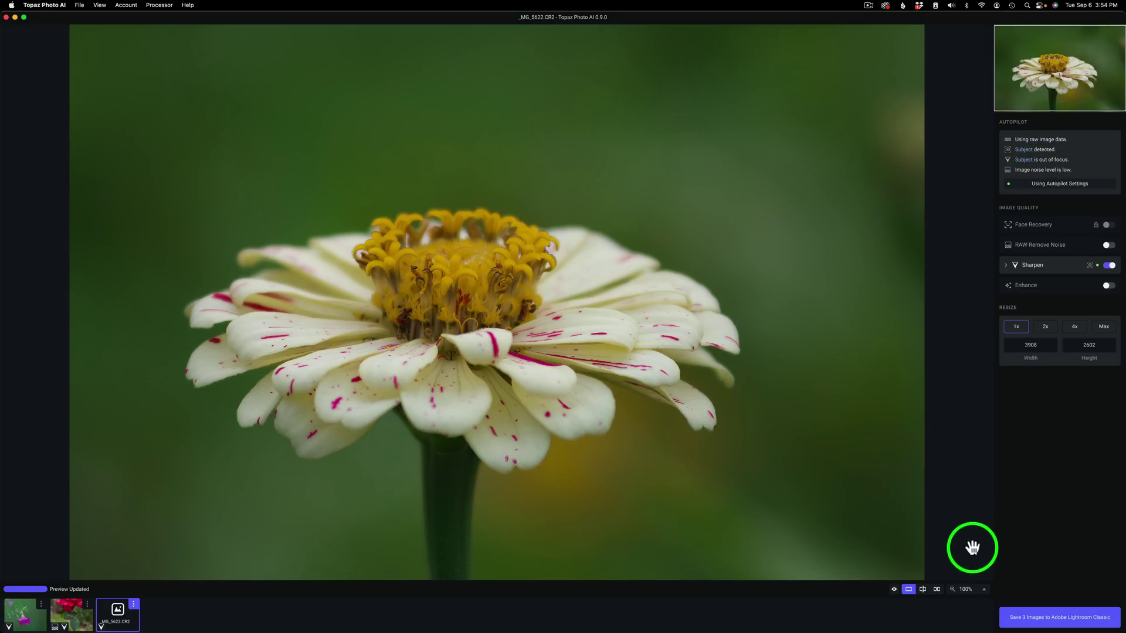
click(983, 589)
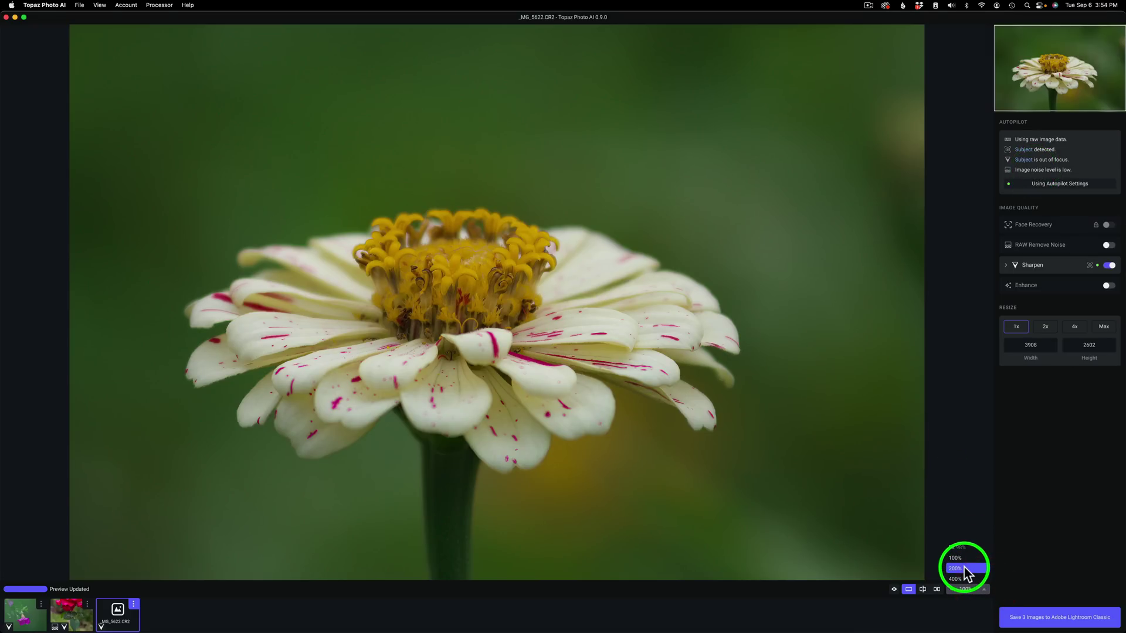
click(963, 566)
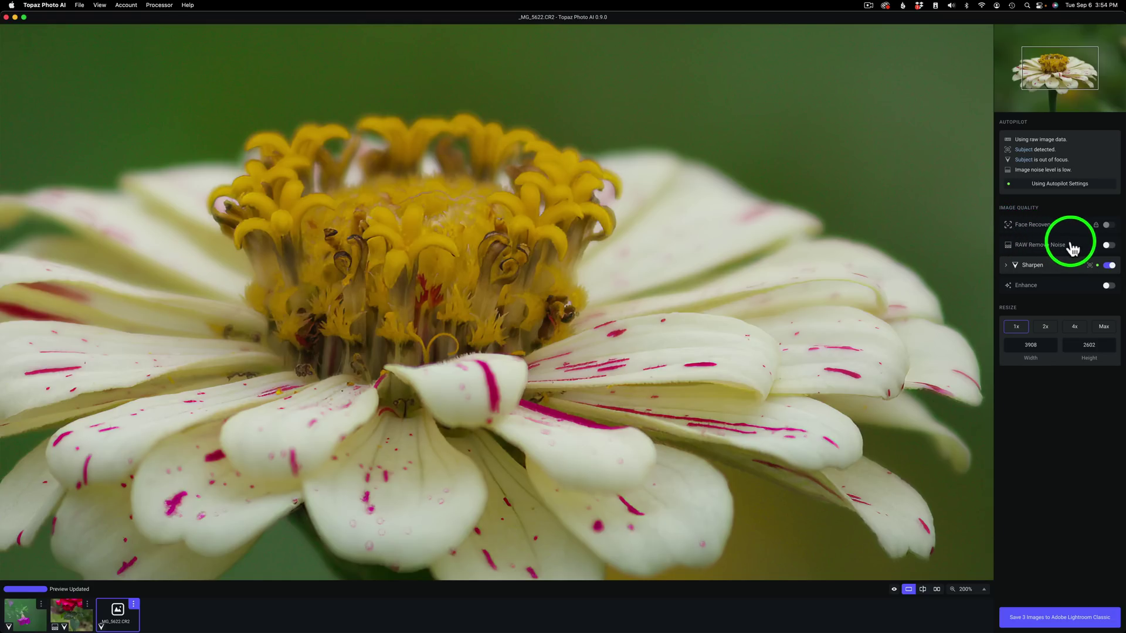
- Enable RAW Remove Noise at strength 2 for the zinnia
click(1108, 246)
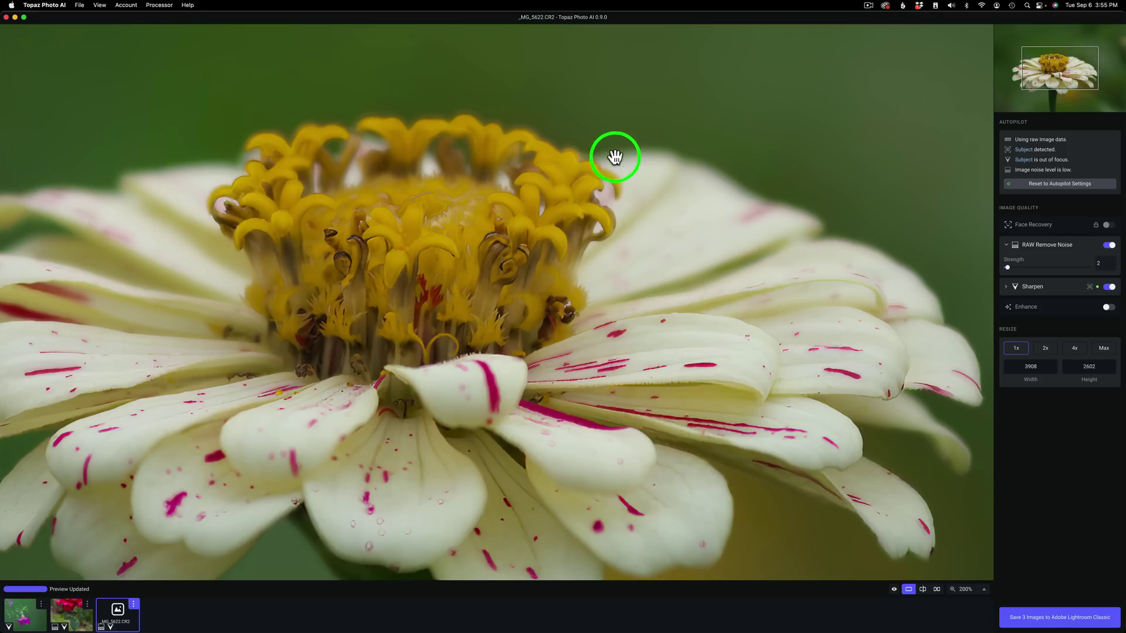
- Zoom the zinnia to 400% on its centre and view the unprocessed original
click(984, 591)
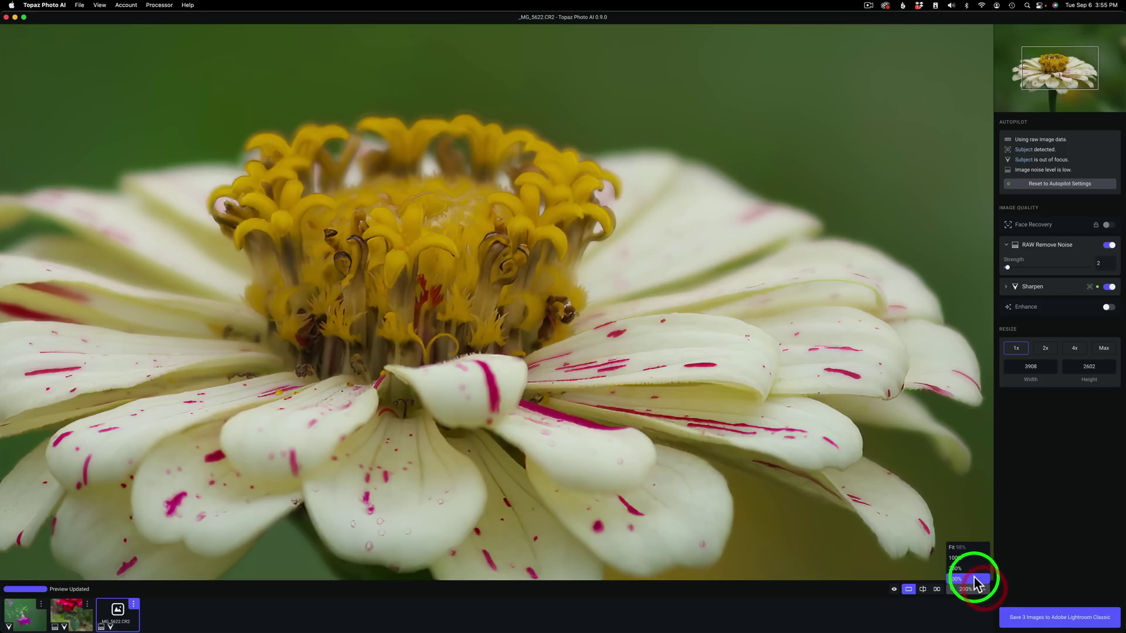
click(972, 577)
drag(806, 265, 382, 609)
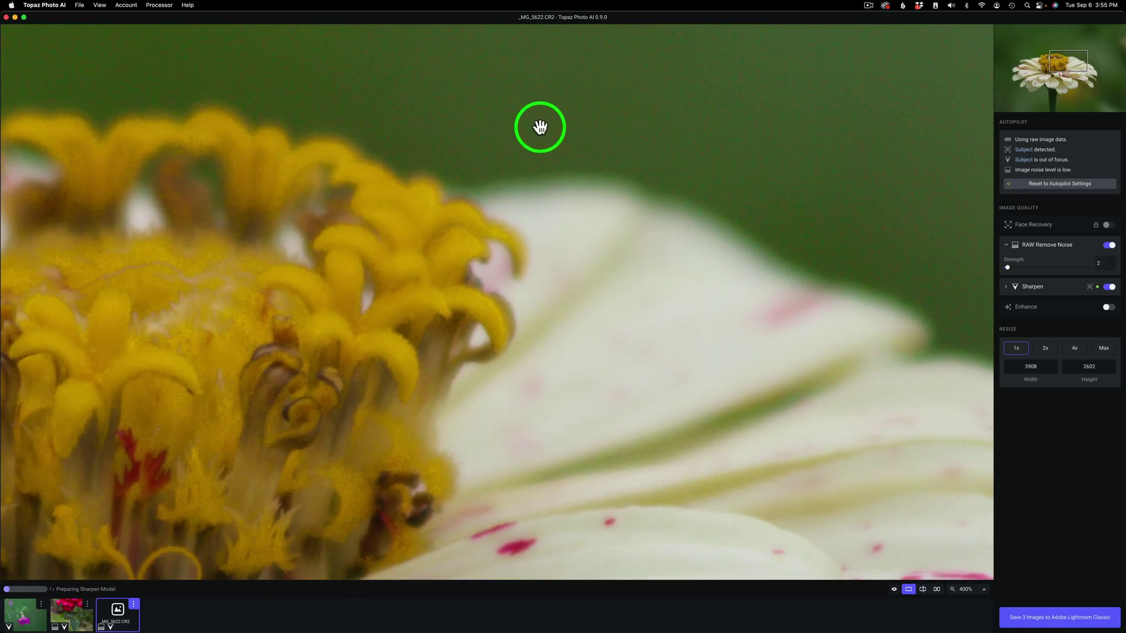
click(541, 134)
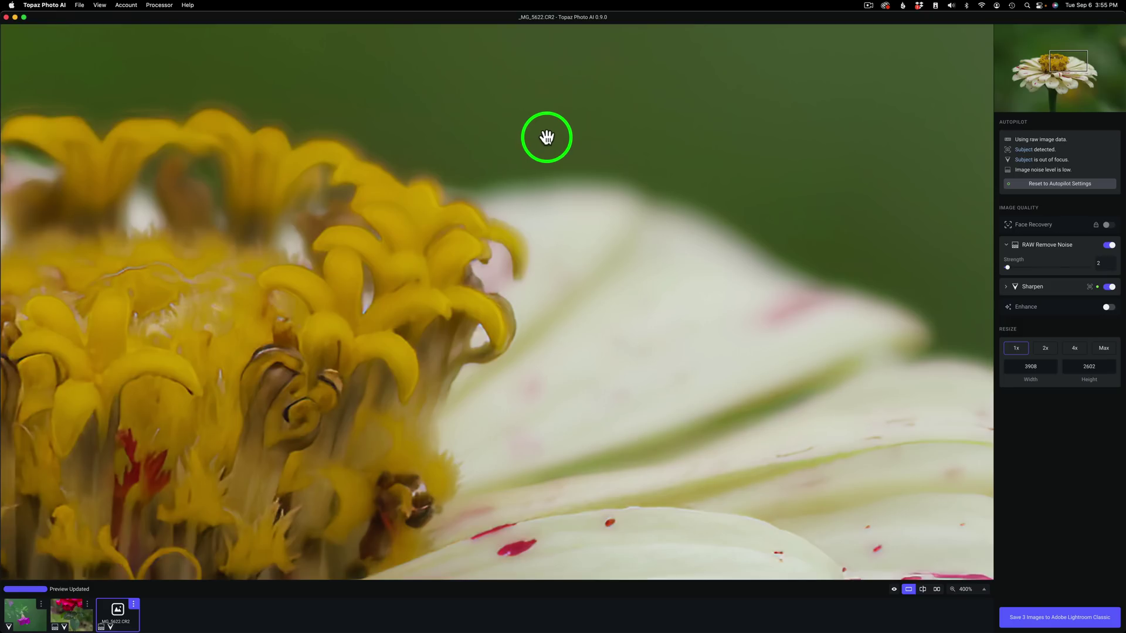
click(547, 138)
- Compare before/after in split and side-by-side views, then return to single view
click(924, 590)
drag(495, 262, 606, 268)
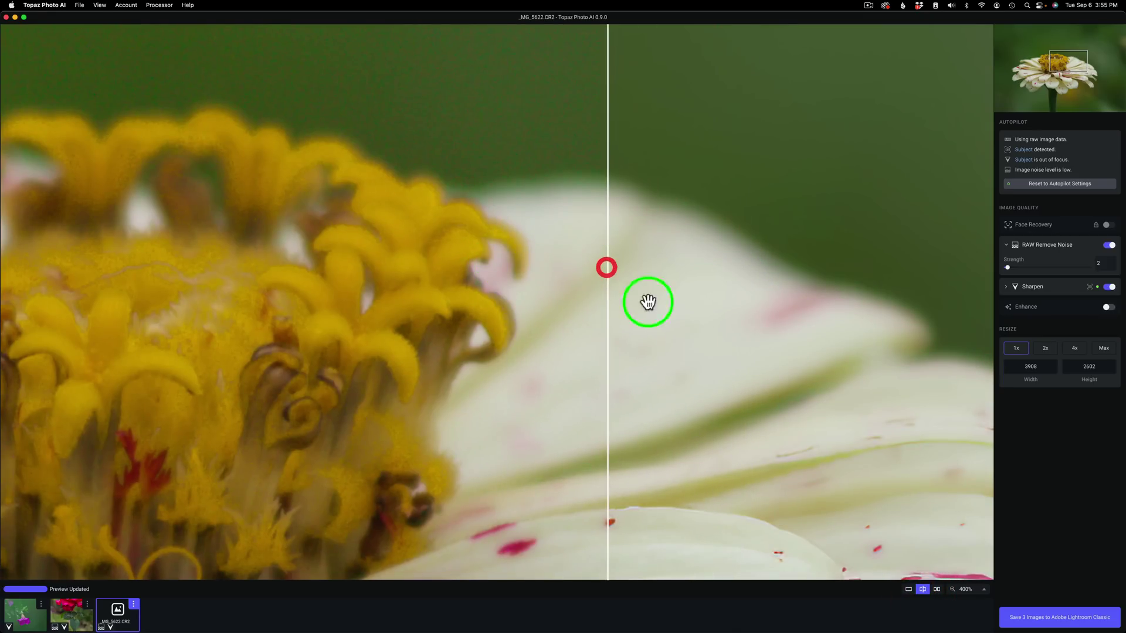
click(937, 589)
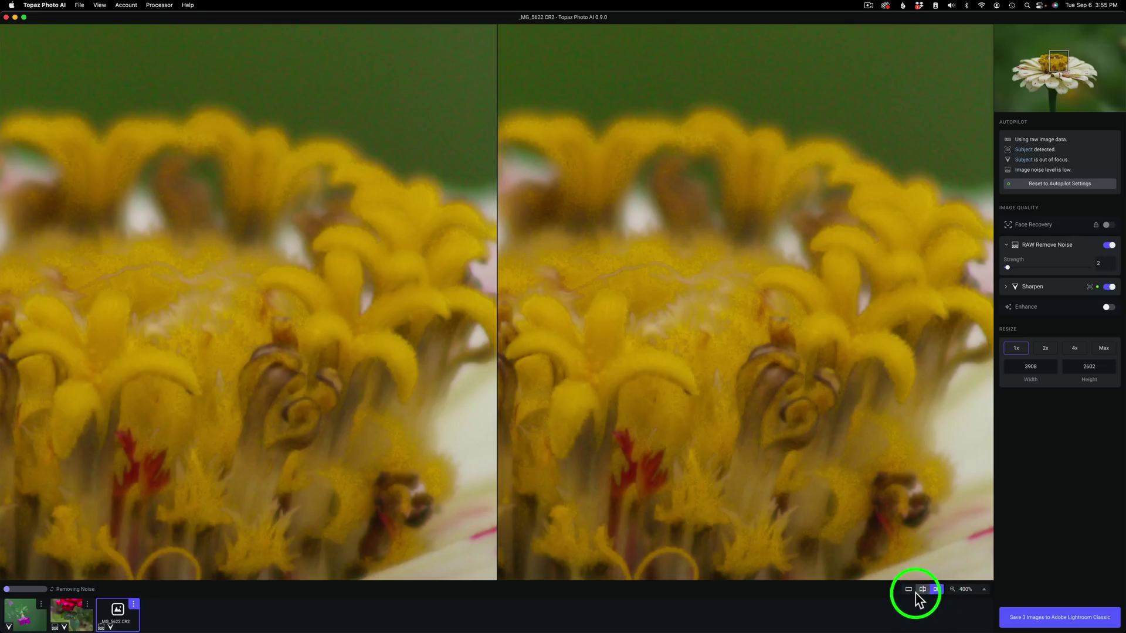
click(907, 590)
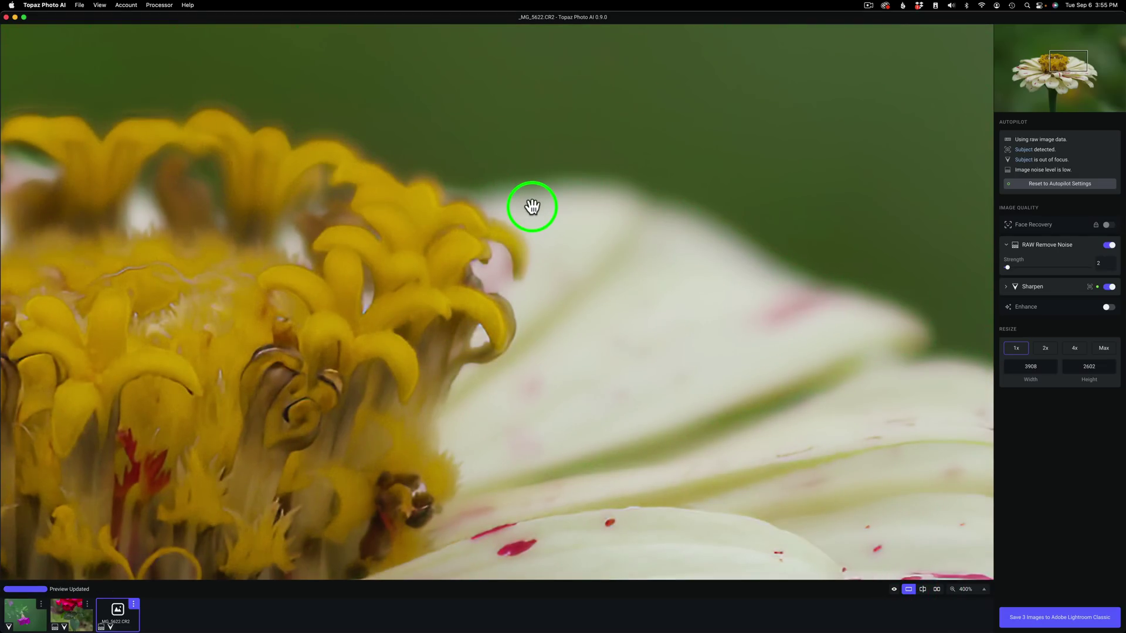
click(532, 207)
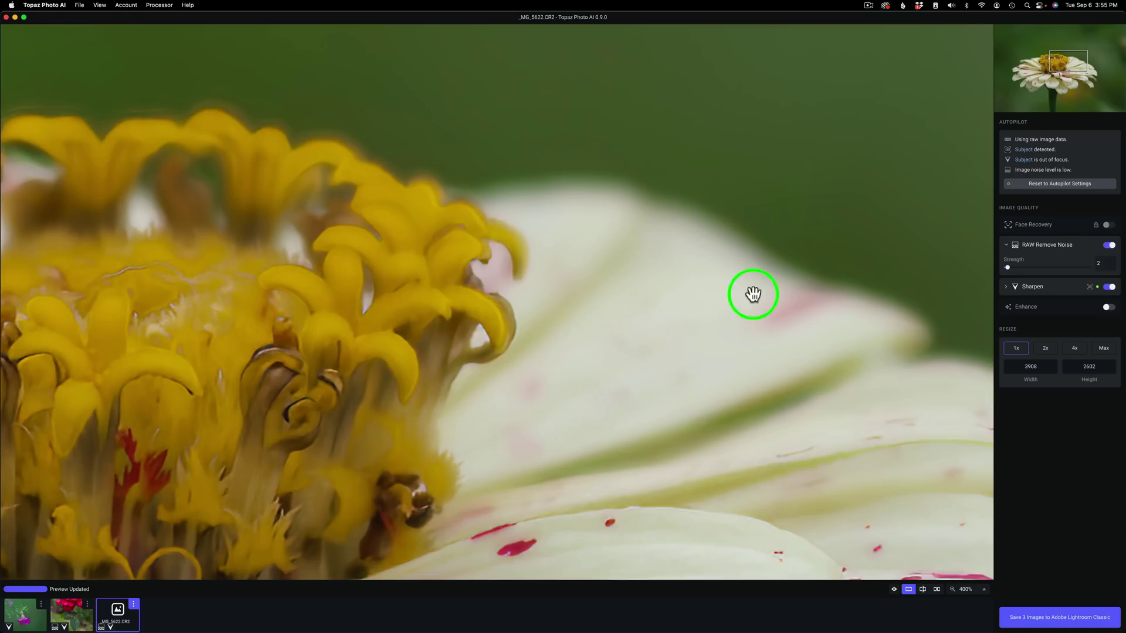
- Zoom the zinnia preview back out to 100%
click(983, 589)
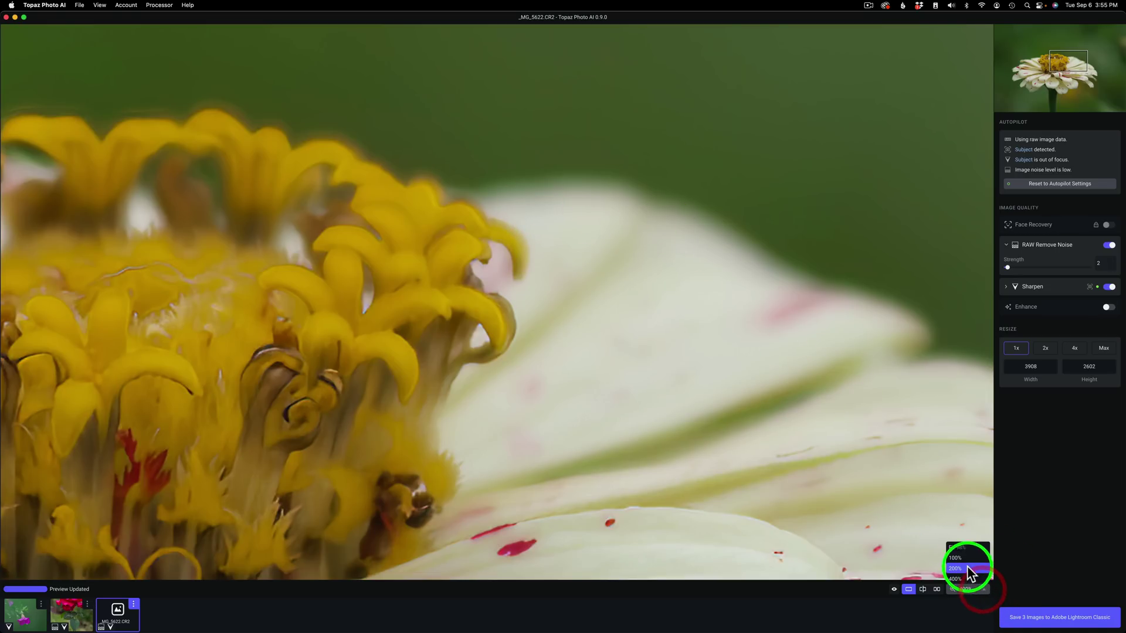
click(954, 557)
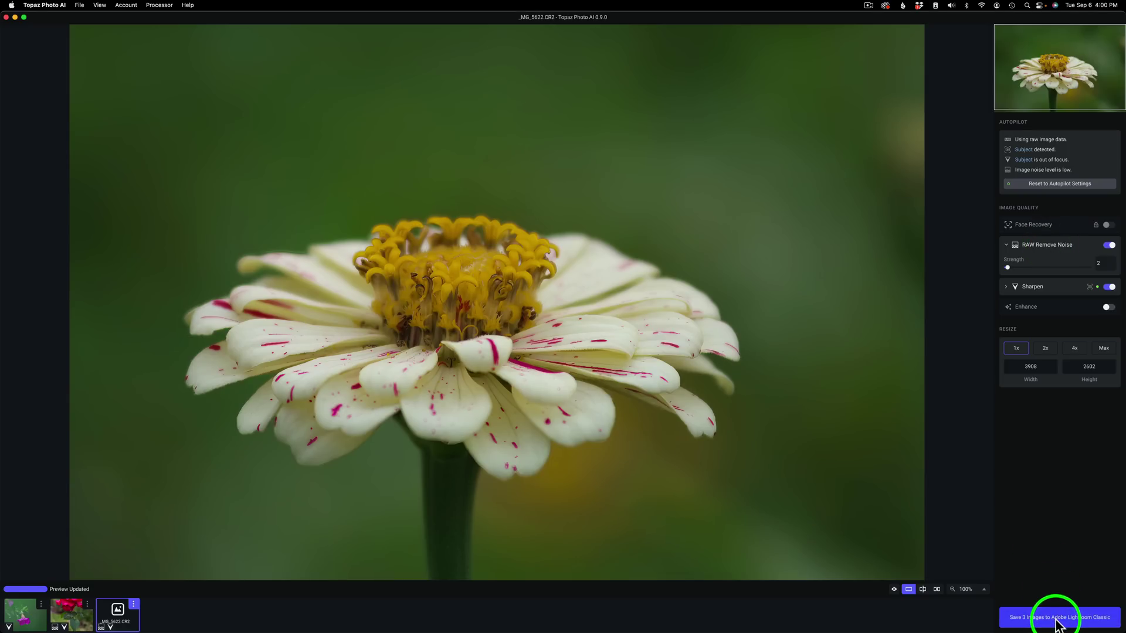
- Save all three images to Lightroom Classic, then zoom the petunia pair to 100% and back to Fit
click(1055, 622)
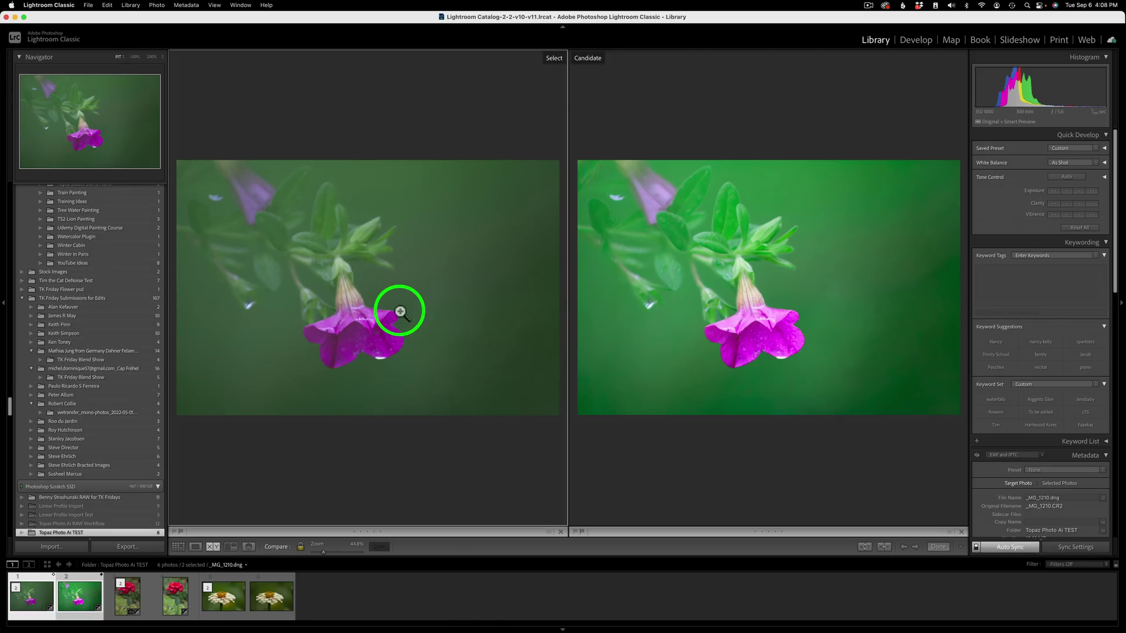
click(382, 314)
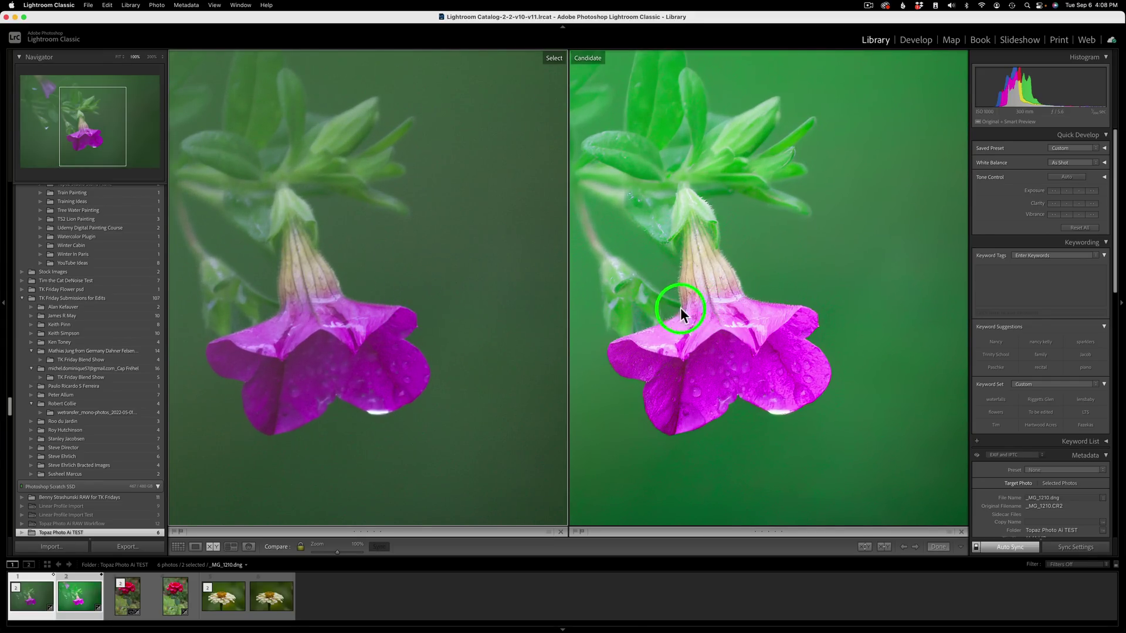
click(466, 281)
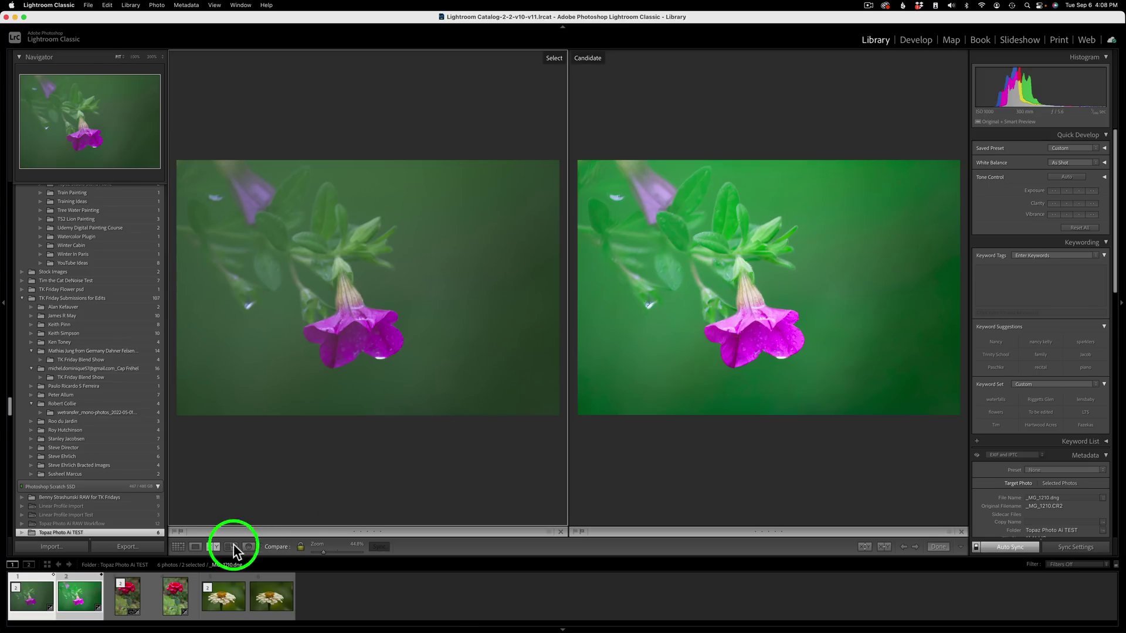
- Select the two rose photos, zoom to 100%, and pan over petals, stem and leaves
click(146, 577)
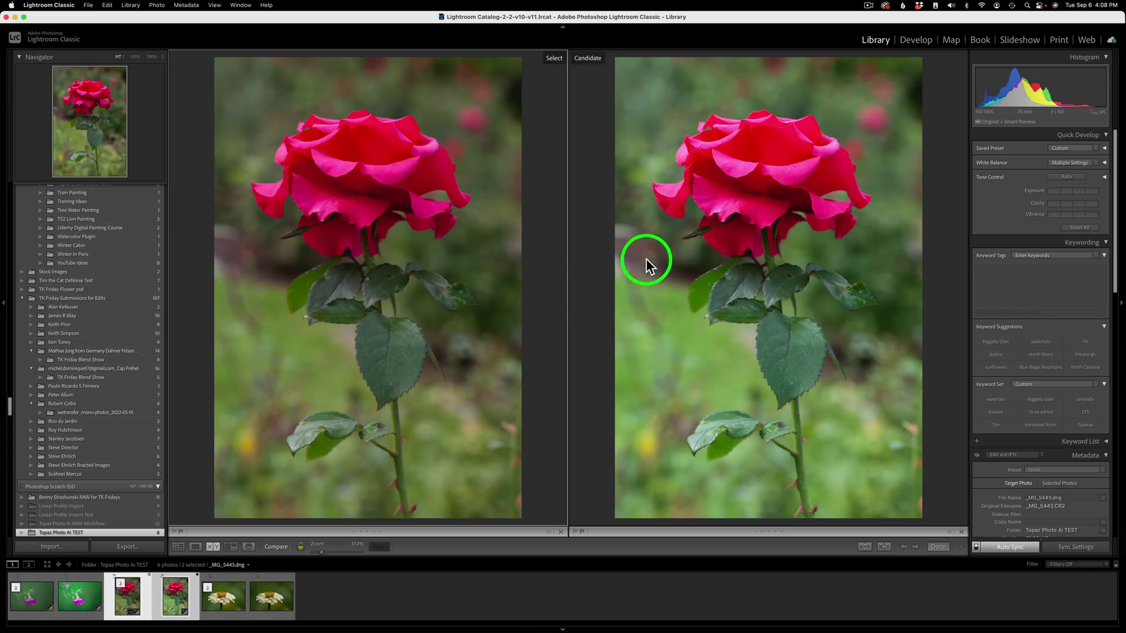
click(424, 247)
drag(445, 215, 495, 360)
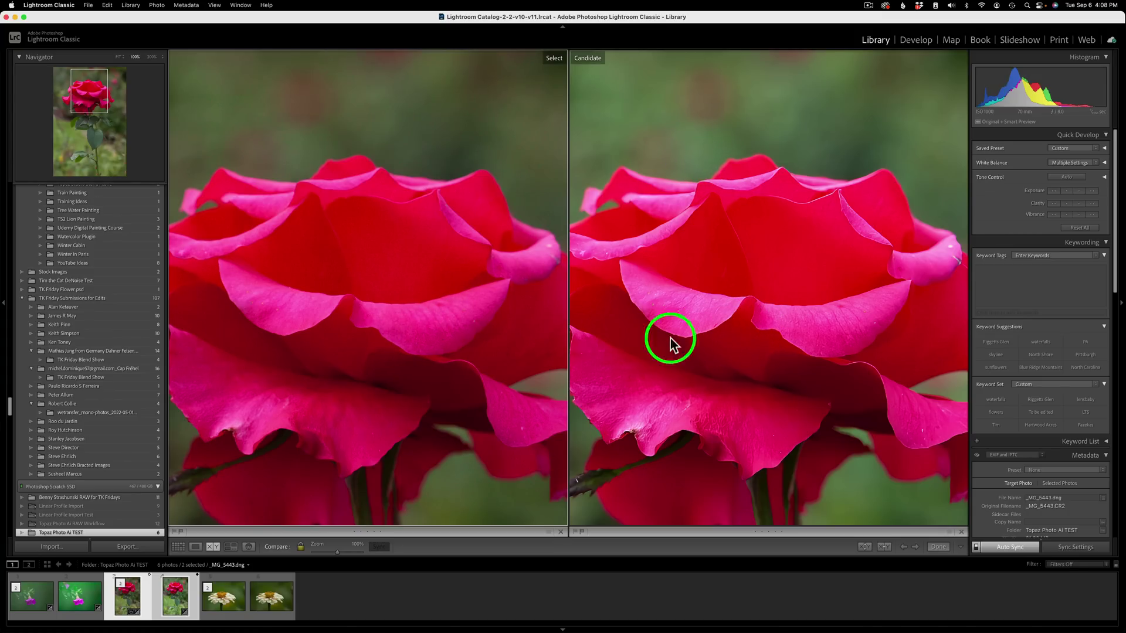
drag(430, 339, 456, 208)
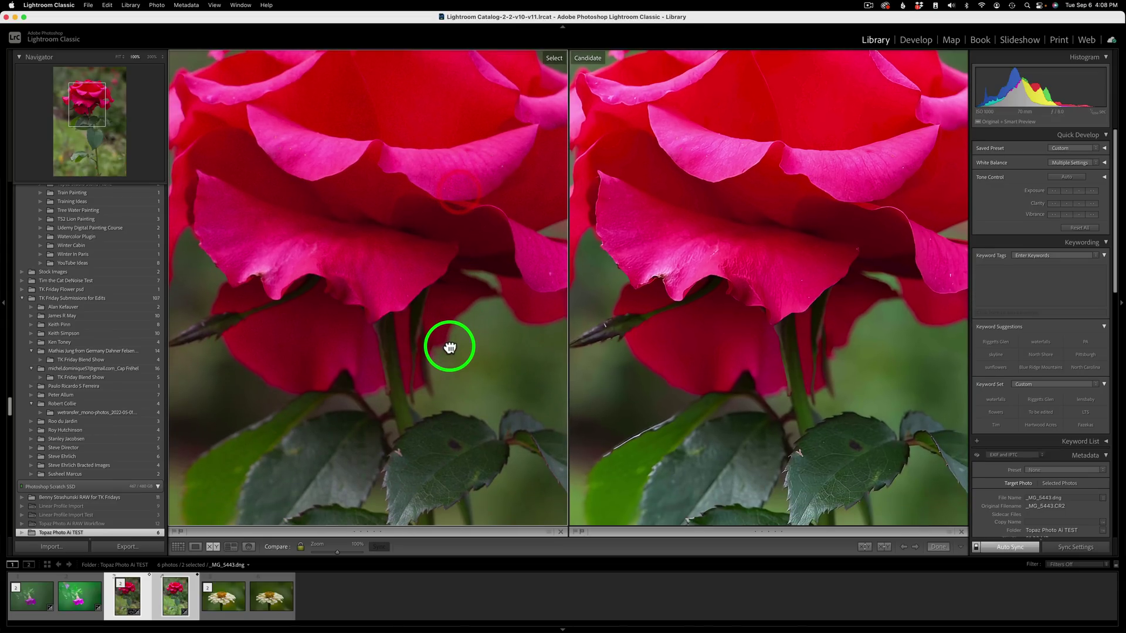
drag(450, 345, 456, 255)
mouse_move(459, 373)
mouse_down()
mouse_move(451, 315)
mouse_move(442, 389)
mouse_move(444, 380)
mouse_up()
drag(428, 299, 426, 339)
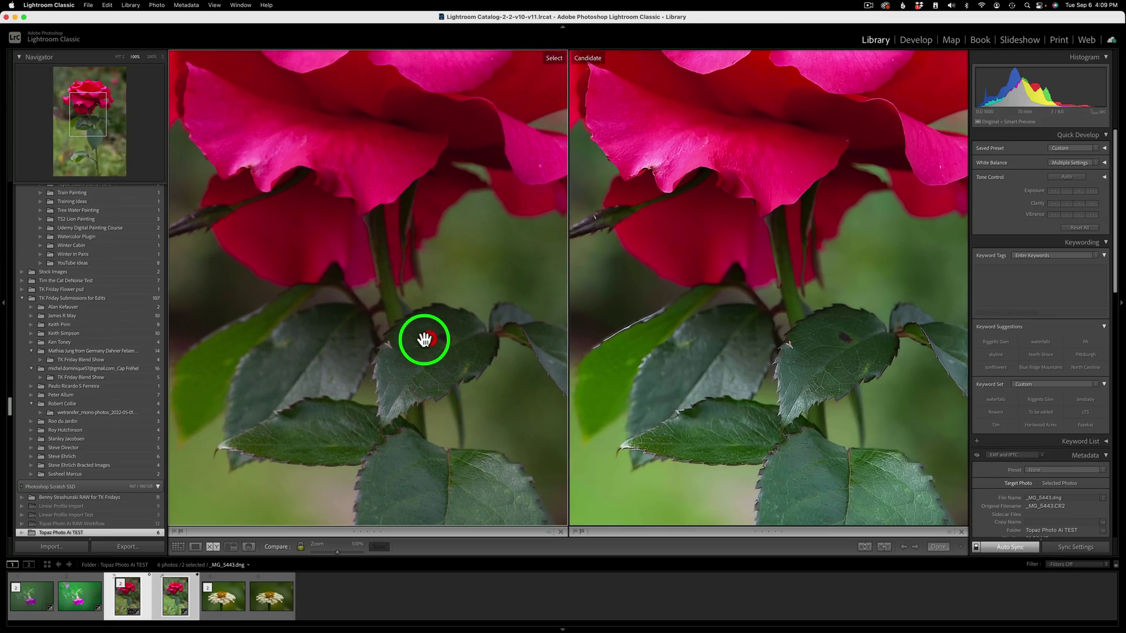
click(264, 581)
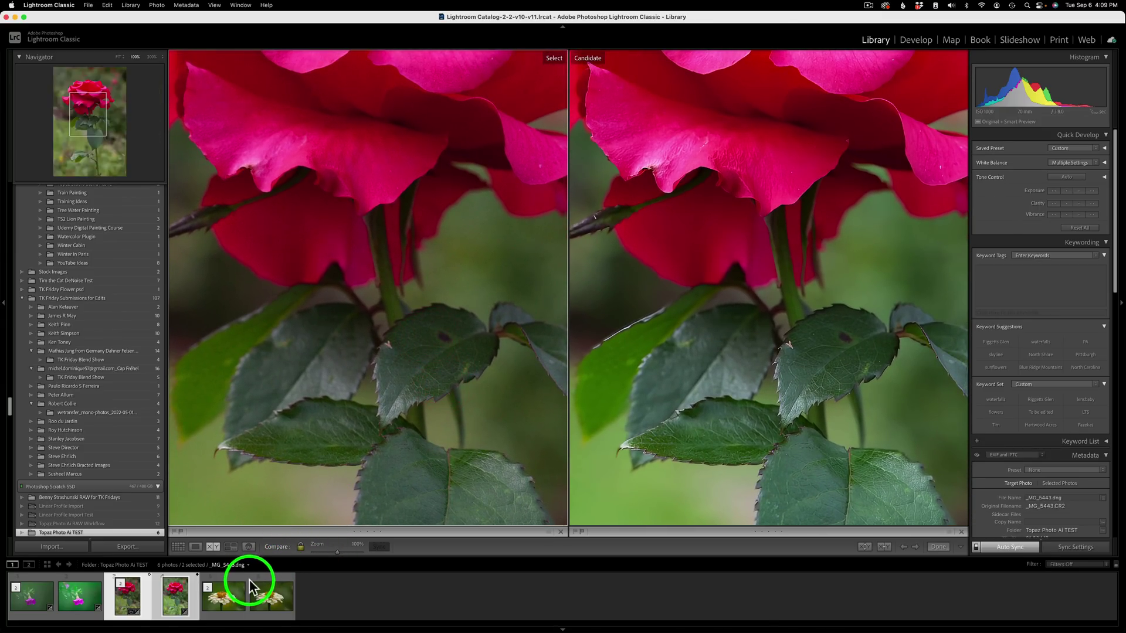
- Compare the zinnia pair at 100% and 200% on the centre, then return to Fit
super+click(236, 580)
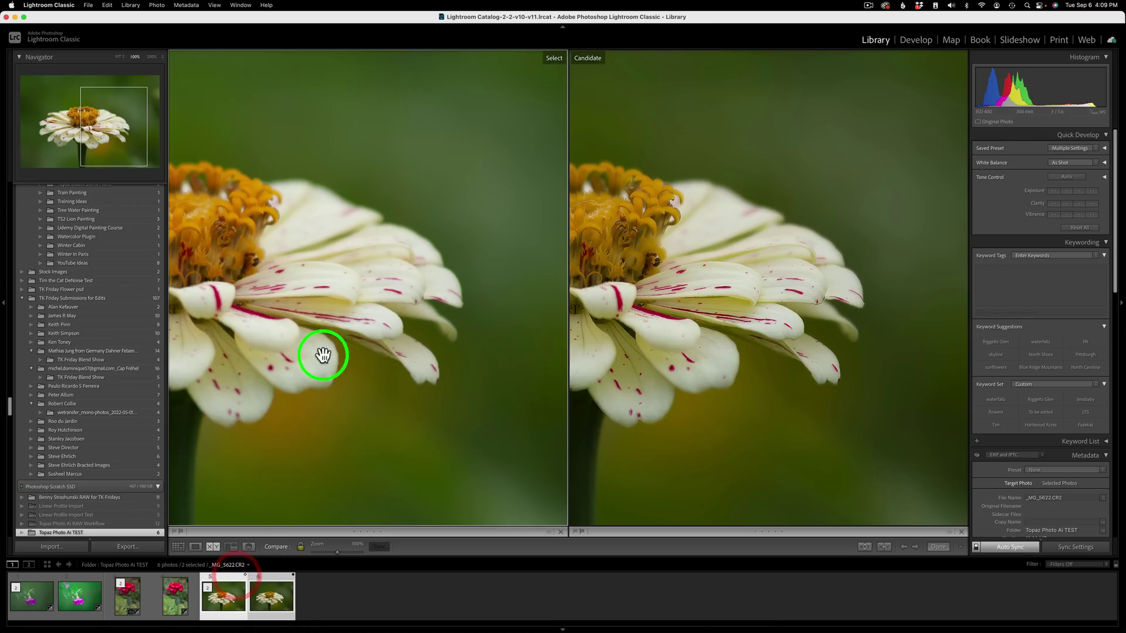
click(348, 294)
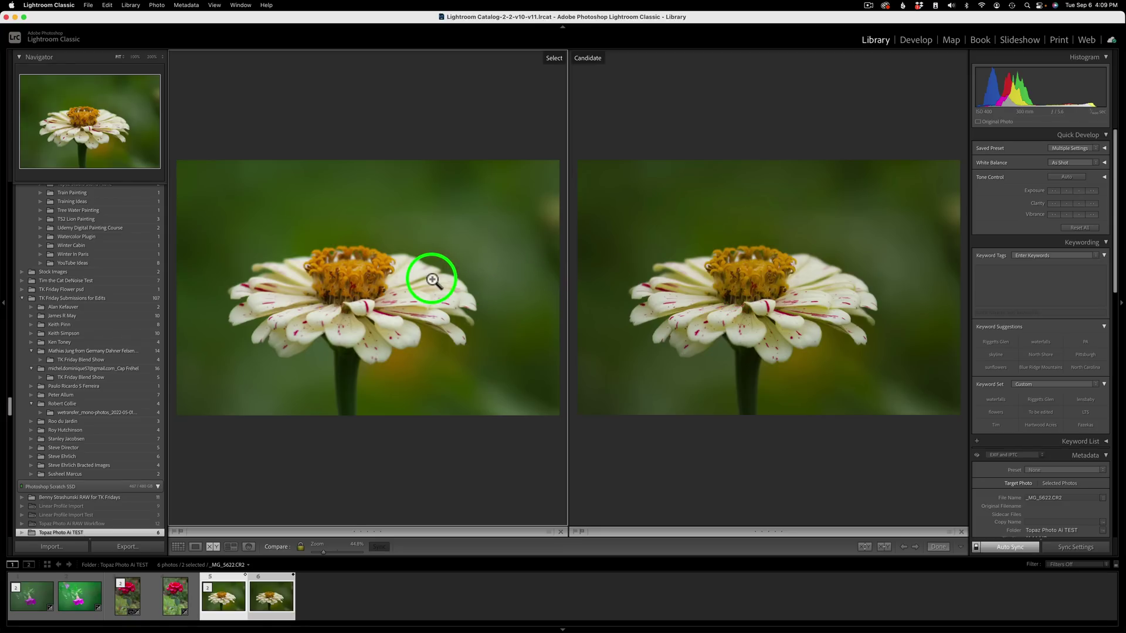
click(401, 262)
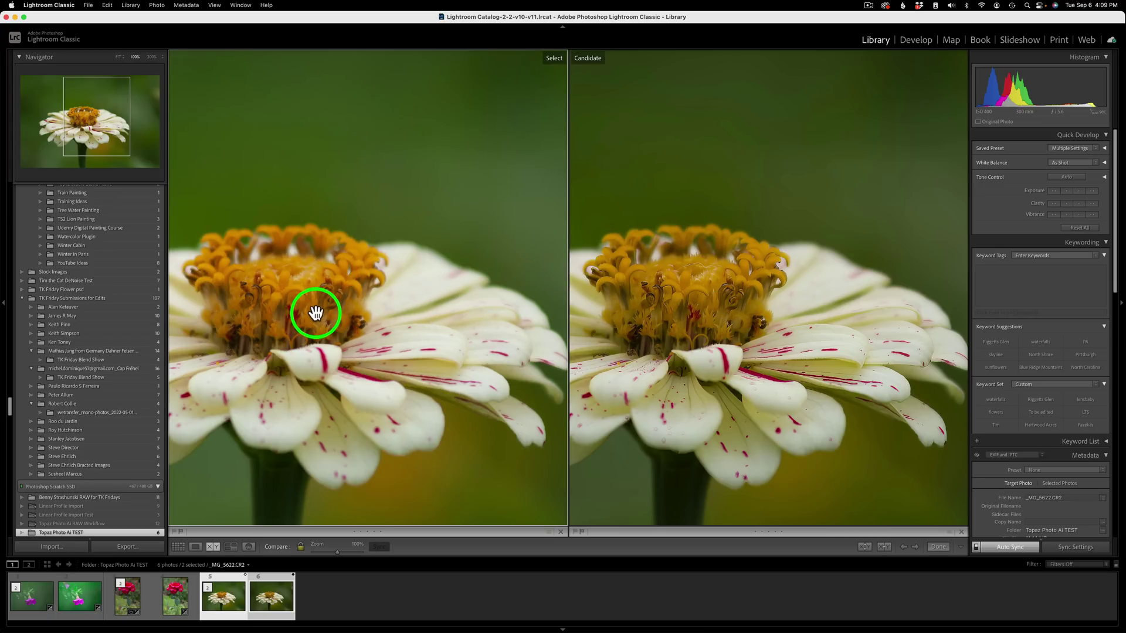
click(151, 56)
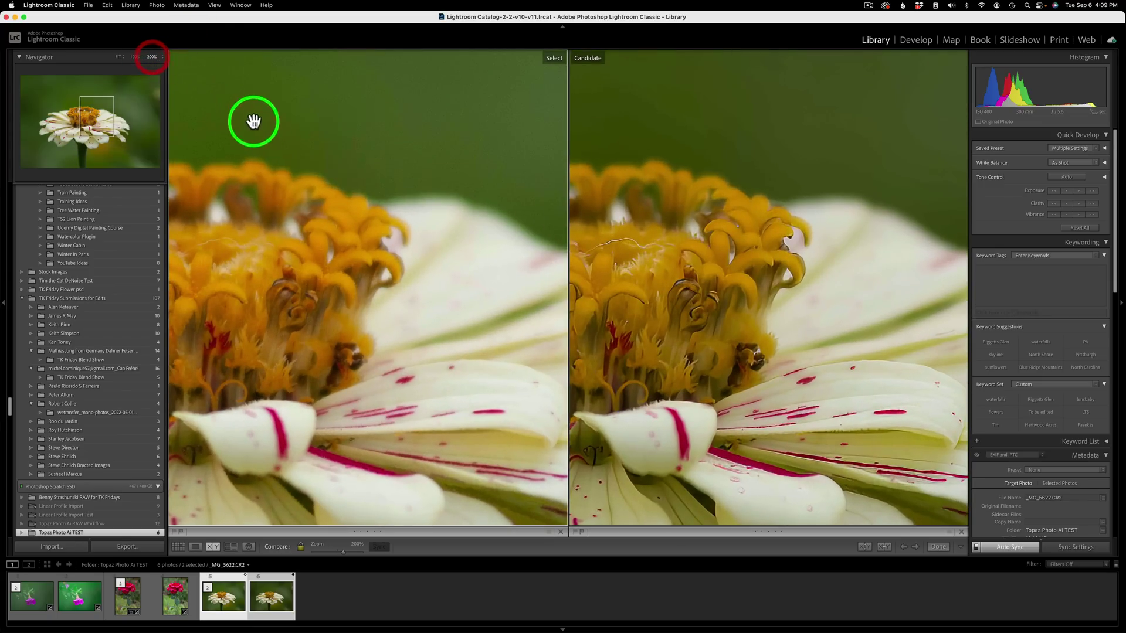
drag(407, 181, 439, 213)
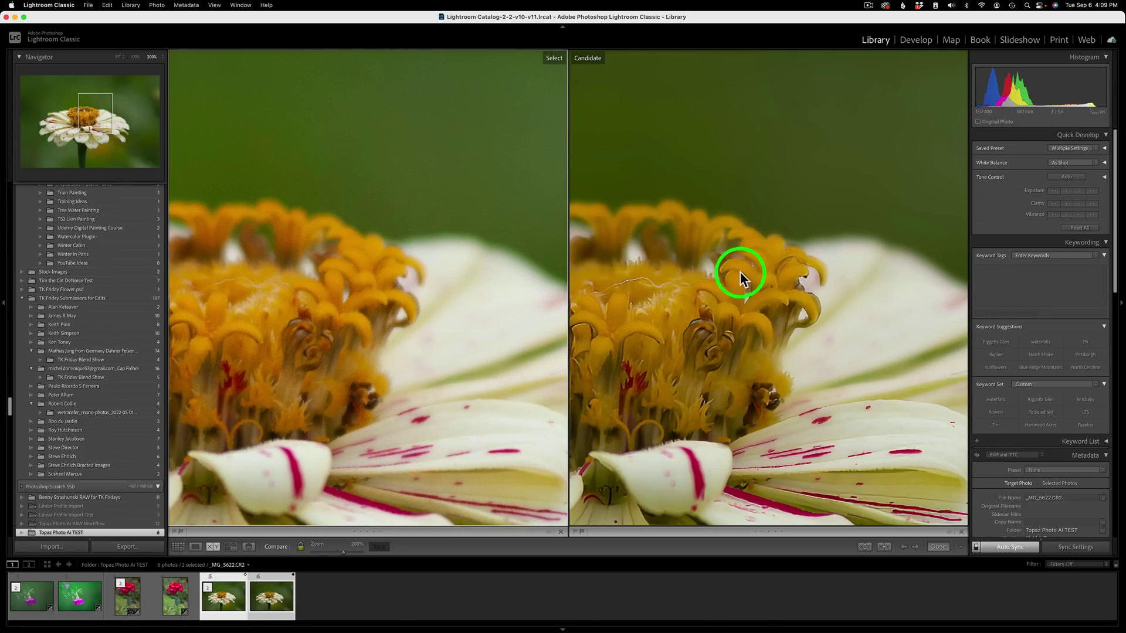
click(469, 270)
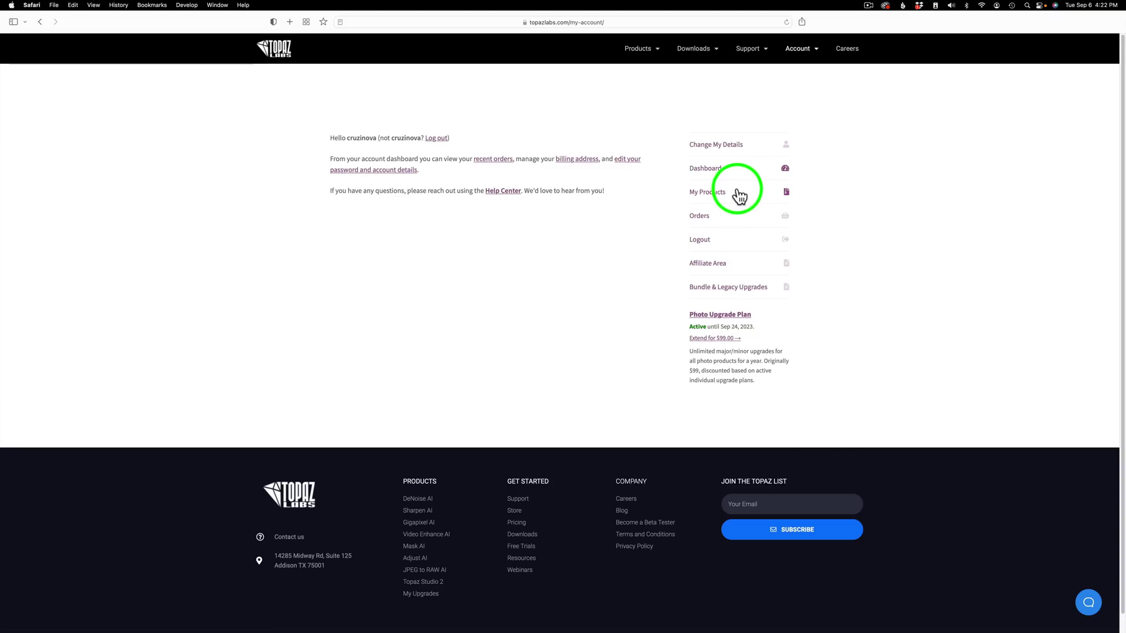
- Open My Products and follow the v0.9.0 link beside Topaz Photo AI
click(739, 195)
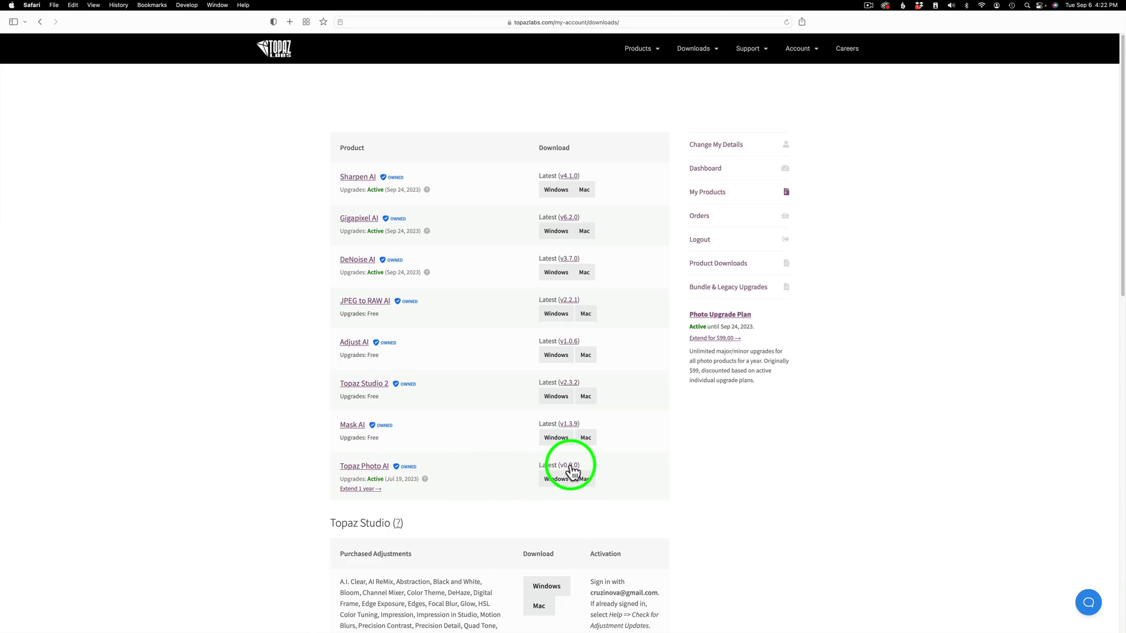
click(570, 469)
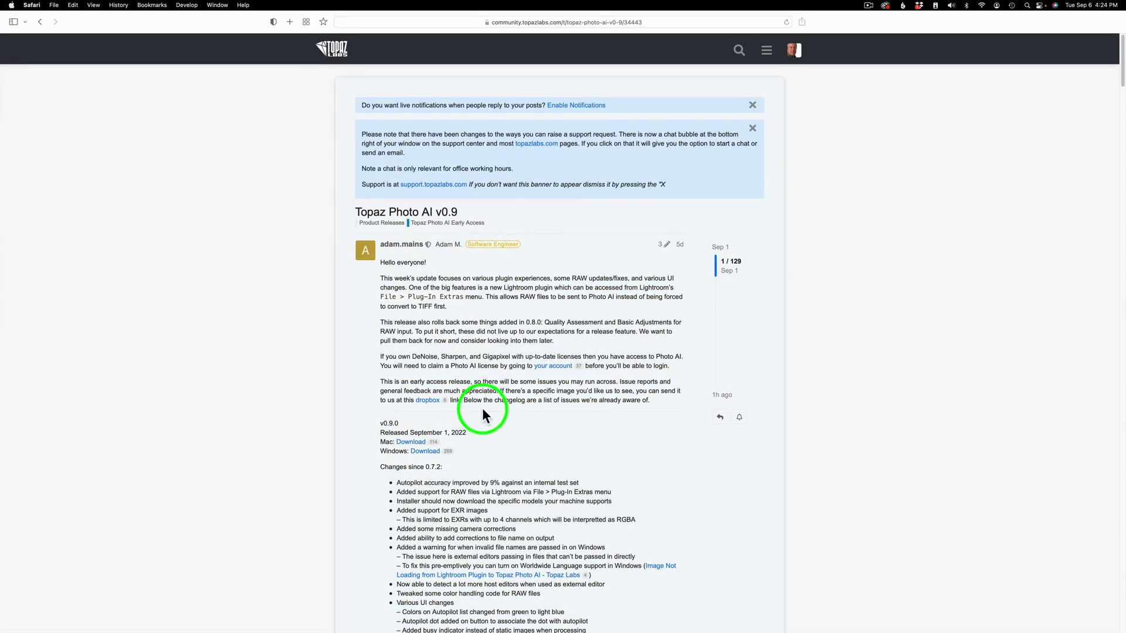
- Scroll the v0.9 post down to Known issues and begin a reply in the composer
scroll(498, 423, down, 3)
scroll(497, 421, down, 8)
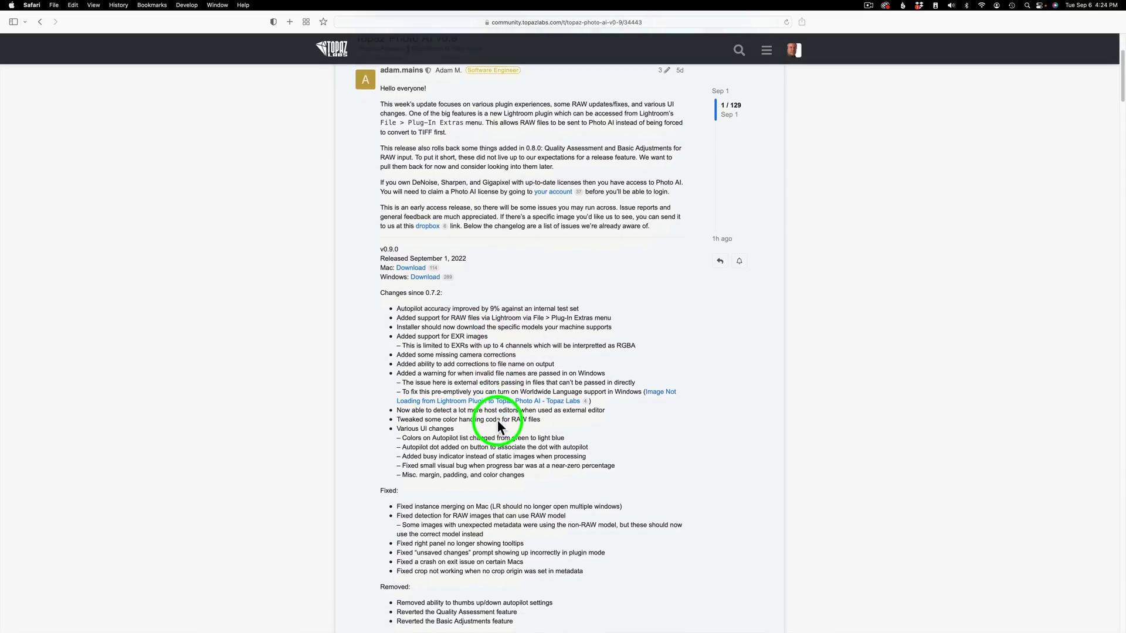
scroll(497, 425, down, 6)
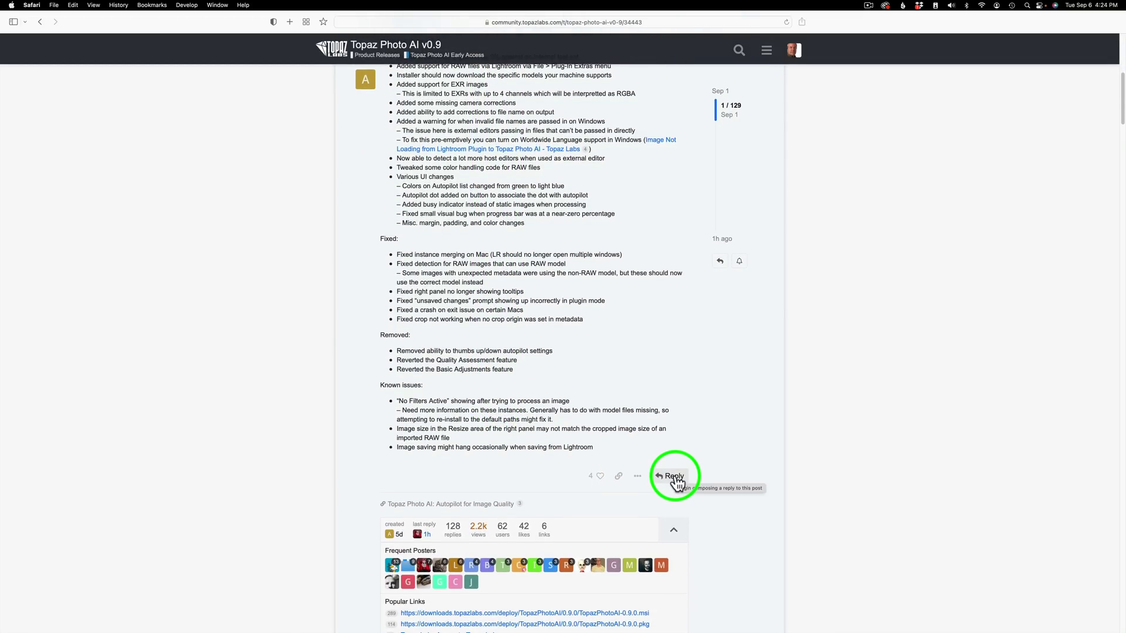
click(676, 478)
click(374, 557)
click(283, 555)
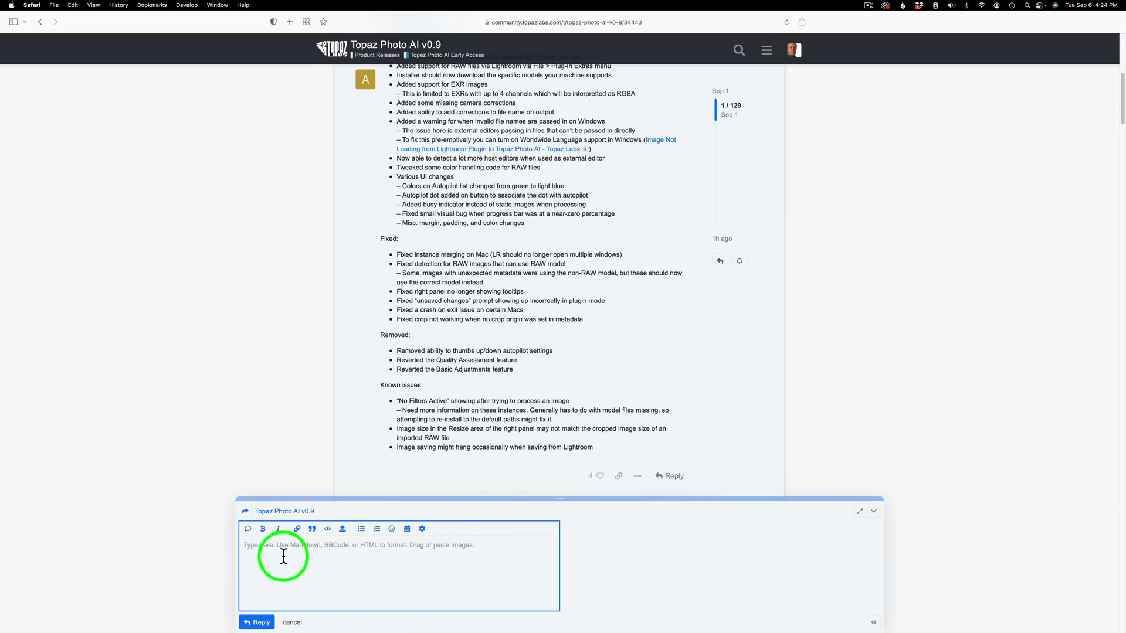